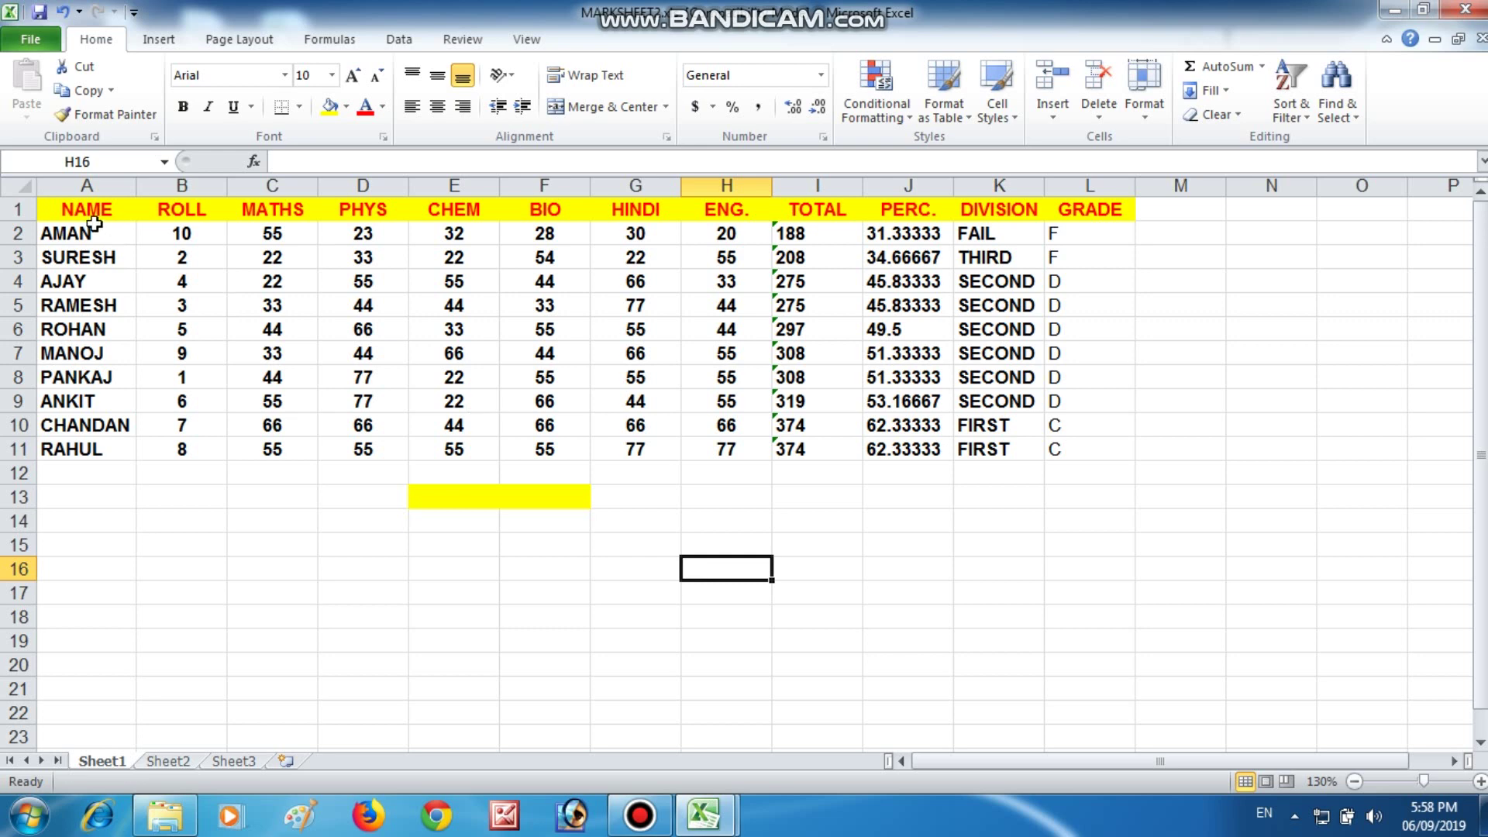
Select the marksheet range A1:L11, from the NAME heading to RAHUL's GRADE cell.
{"action": "mouse_move", "coordinate": [85, 211]}
{"action": "left_mouse_down"}
{"action": "mouse_move", "coordinate": [758, 321]}
{"action": "mouse_move", "coordinate": [1092, 446]}
{"action": "left_mouse_up"}
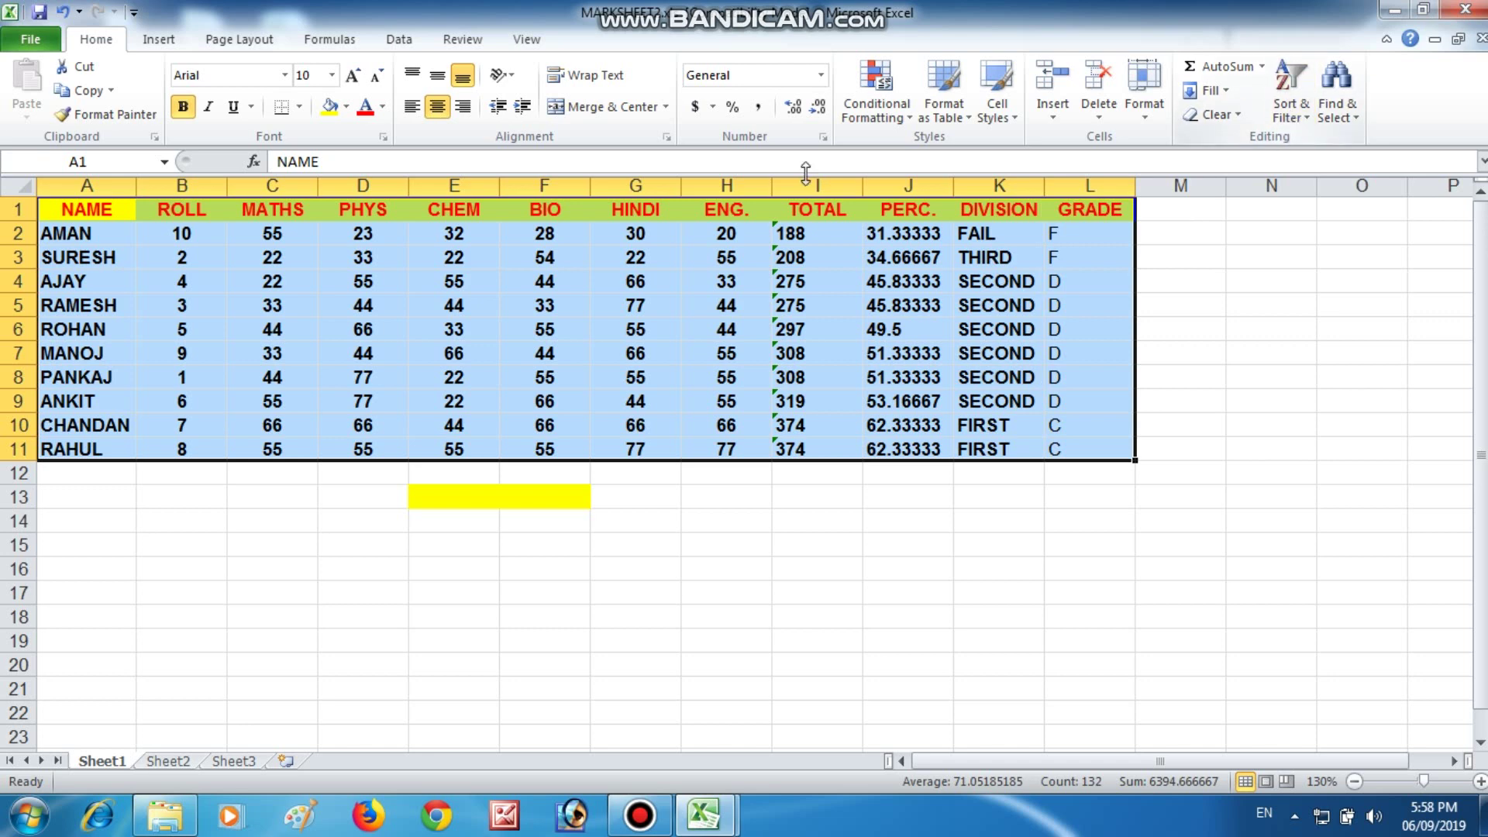
Turn on AutoFilter for the marksheet header row from Sort & Filter on the Home tab.
{"action": "left_click", "coordinate": [1309, 128]}
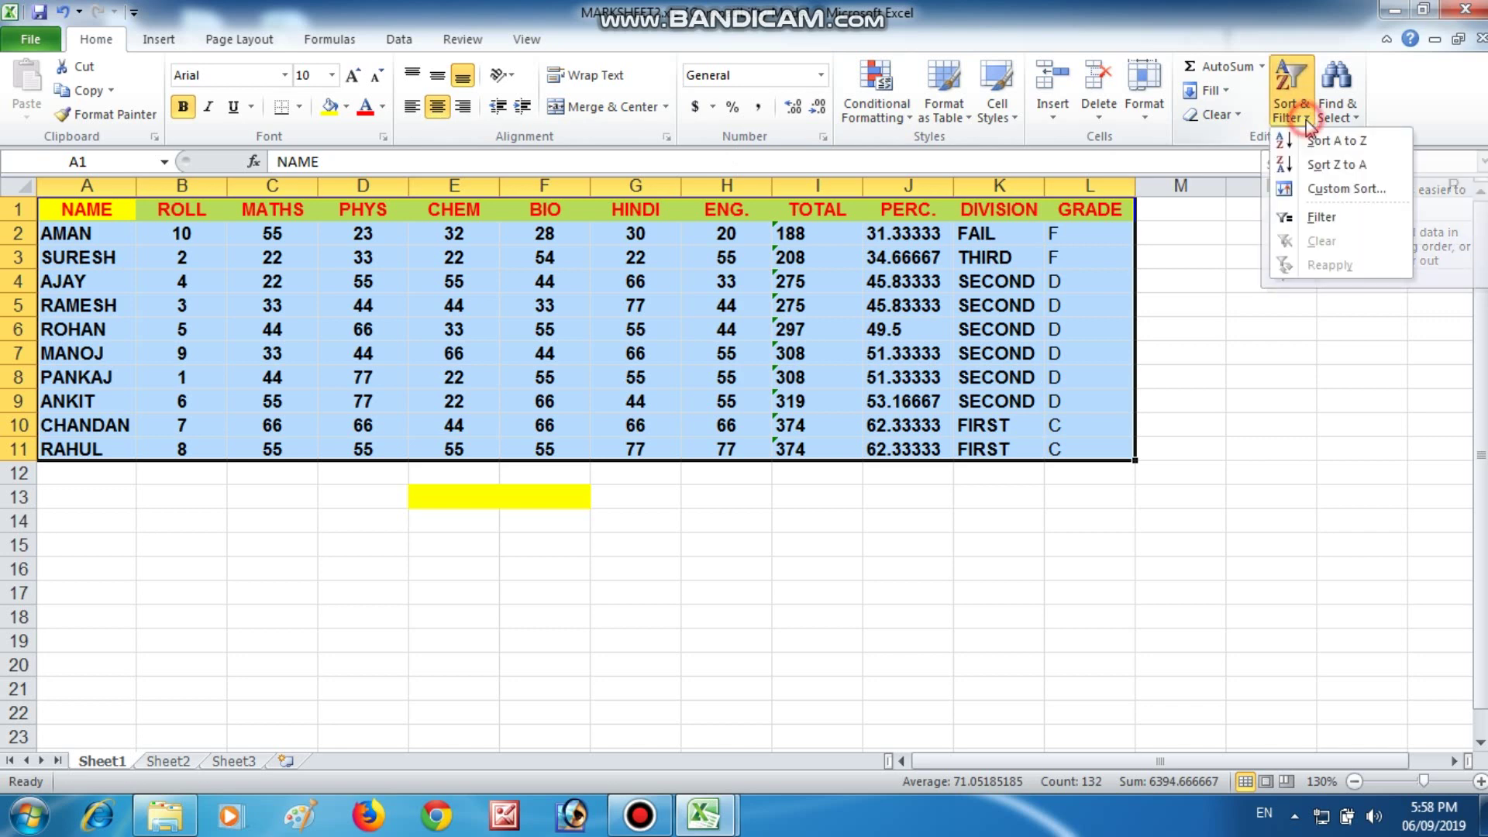
{"action": "left_click", "coordinate": [1317, 217]}
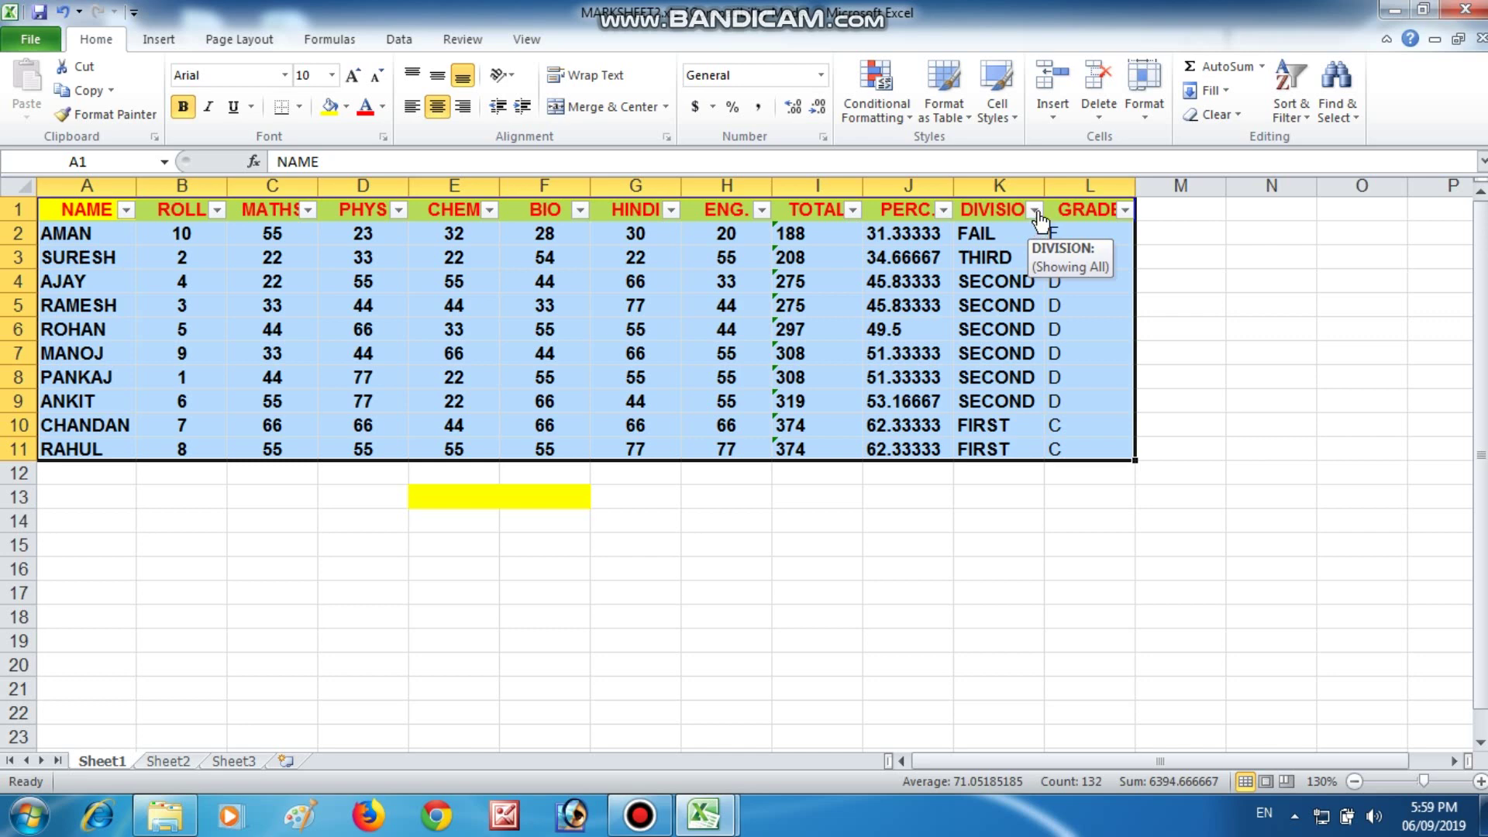
Filter the DIVISION column to FIRST only, leaving CHANDAN and RAHUL (2 of 10).
{"action": "left_click", "coordinate": [1036, 210]}
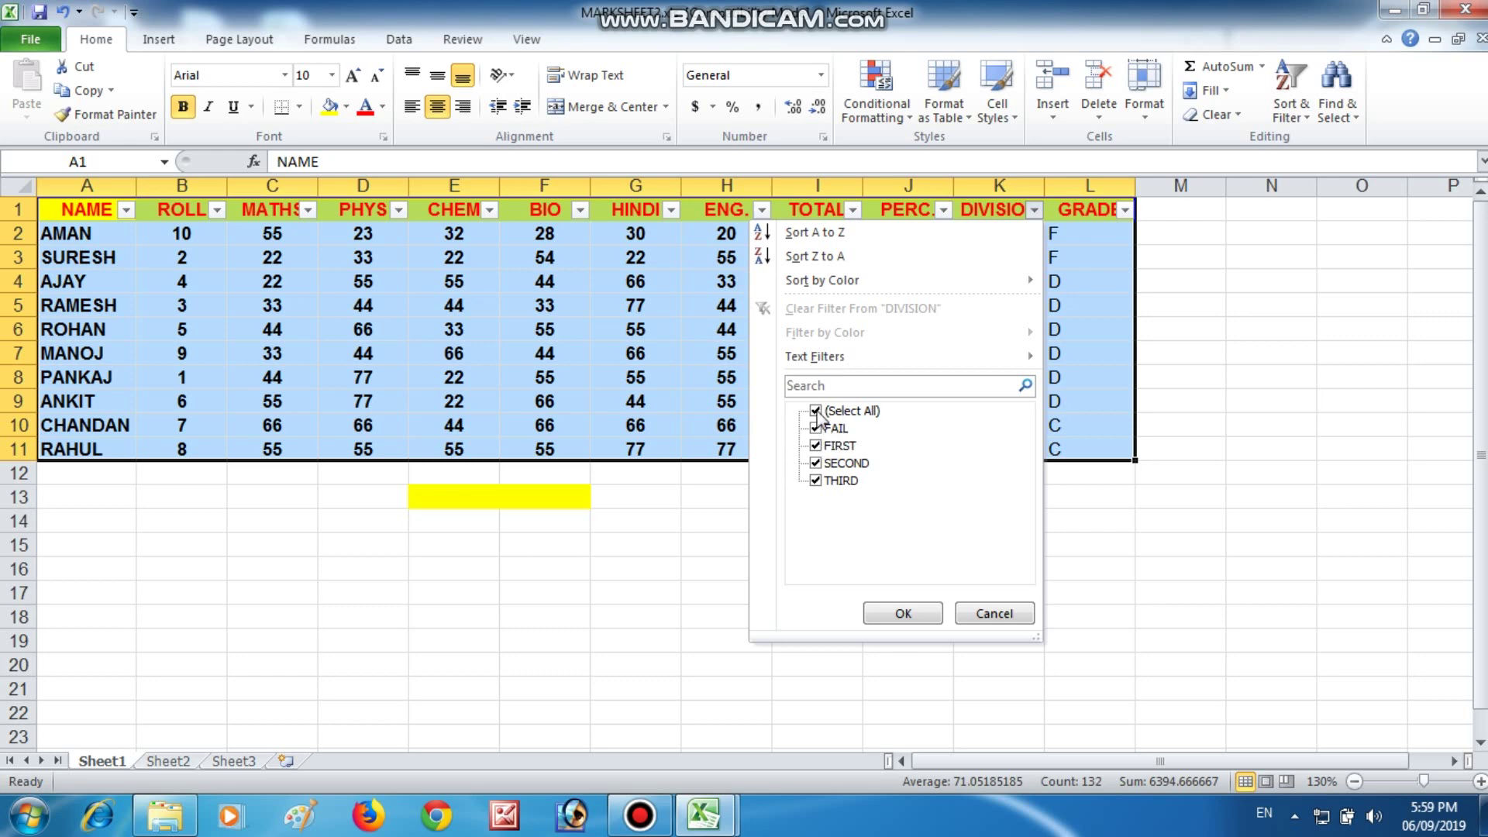
{"action": "left_click", "coordinate": [816, 412]}
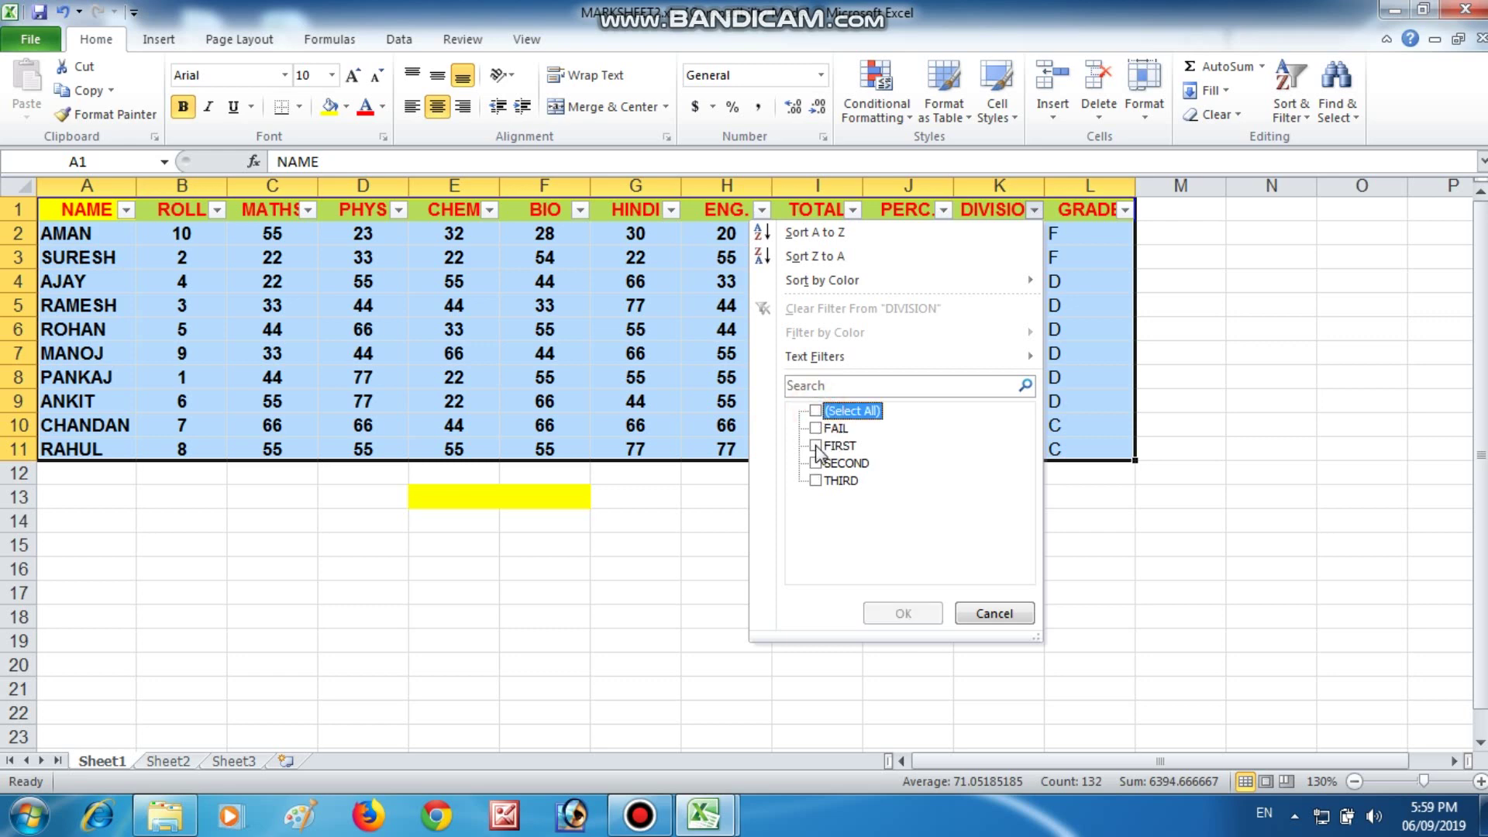
{"action": "left_click", "coordinate": [816, 446]}
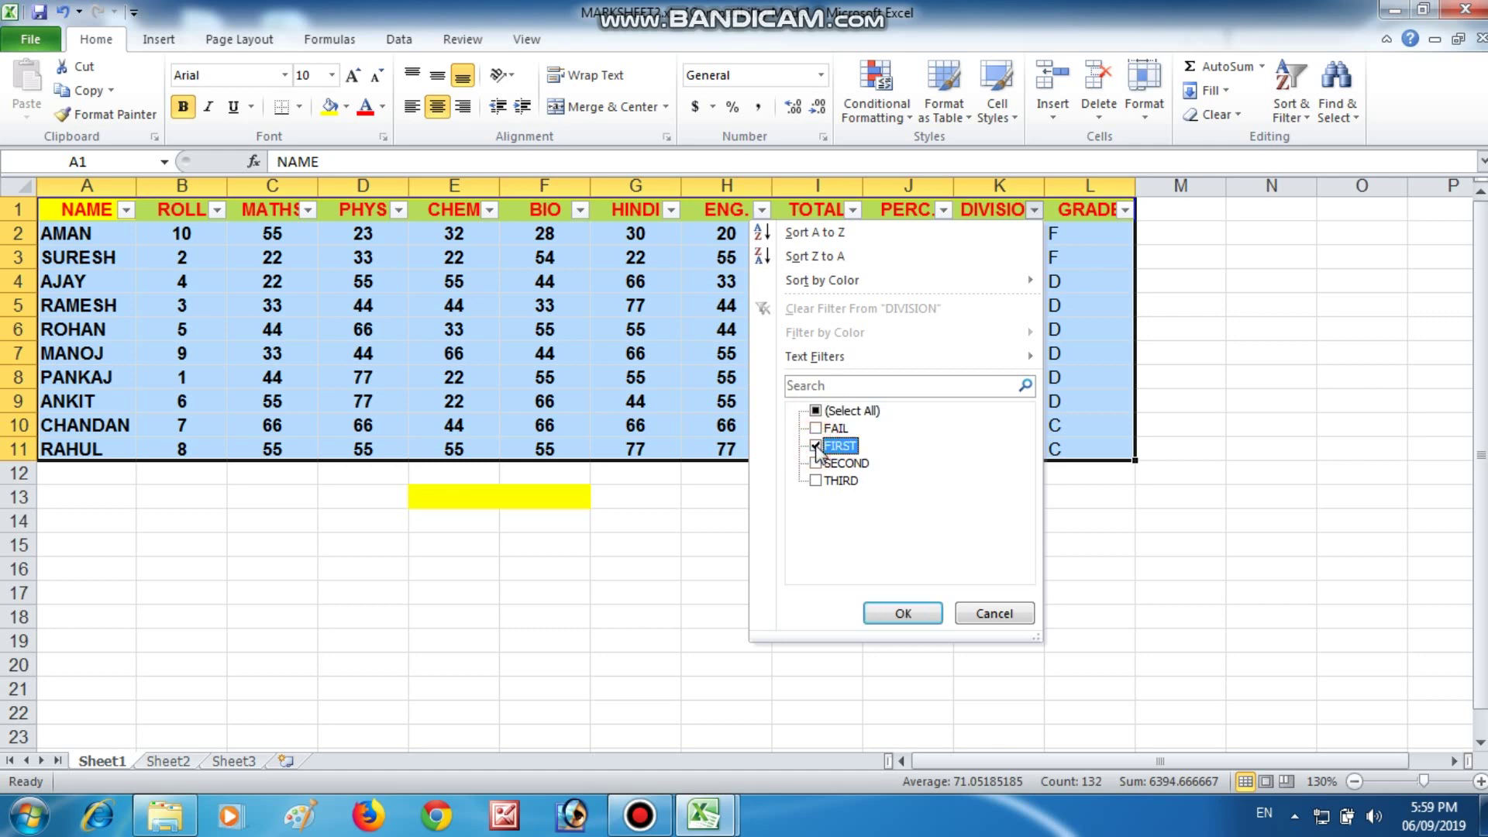
{"action": "left_click", "coordinate": [886, 611]}
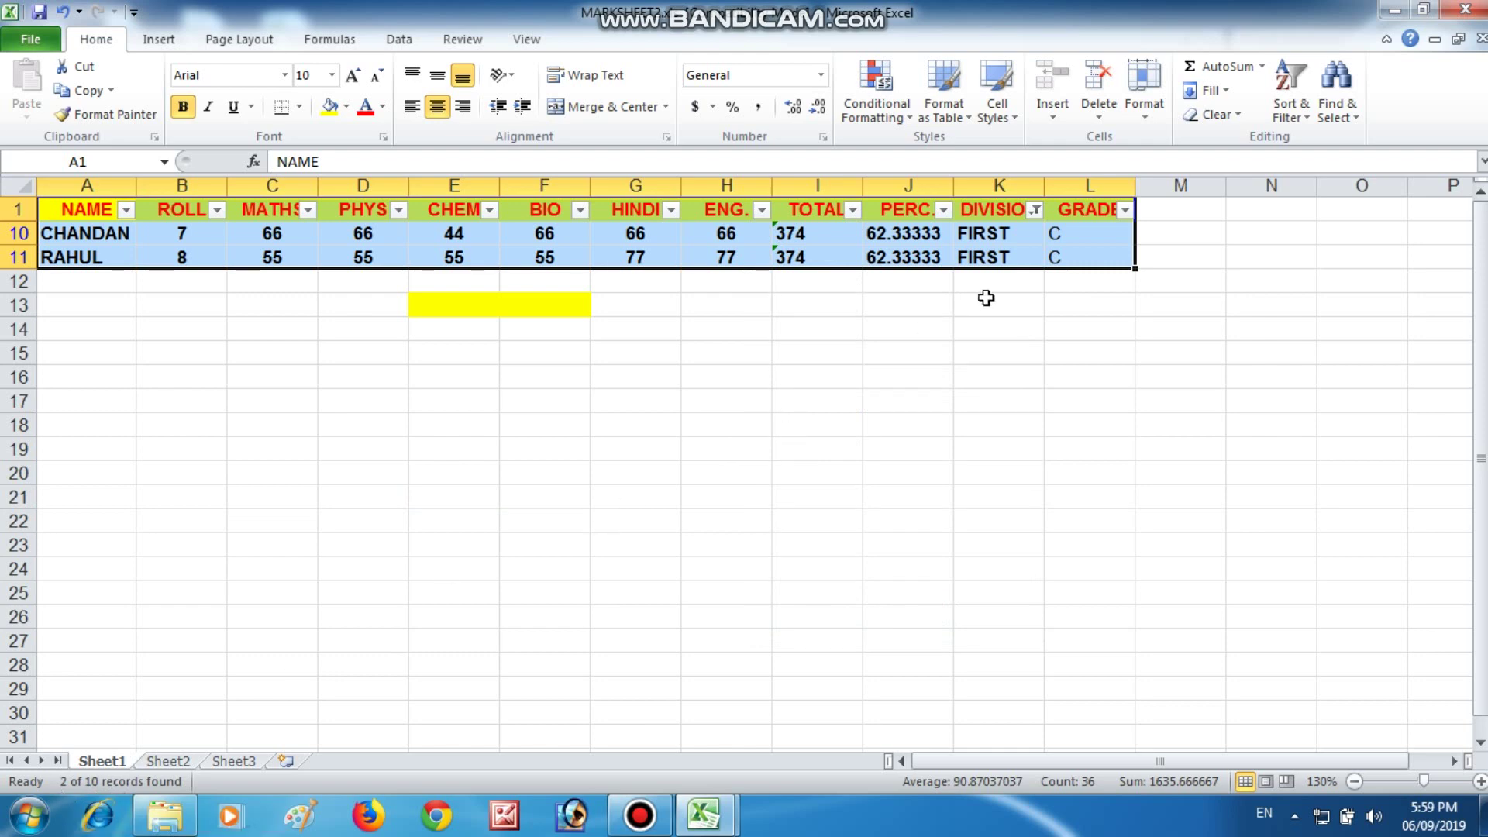
Change the DIVISION filter to show only SECOND division students.
{"action": "left_click", "coordinate": [1035, 210]}
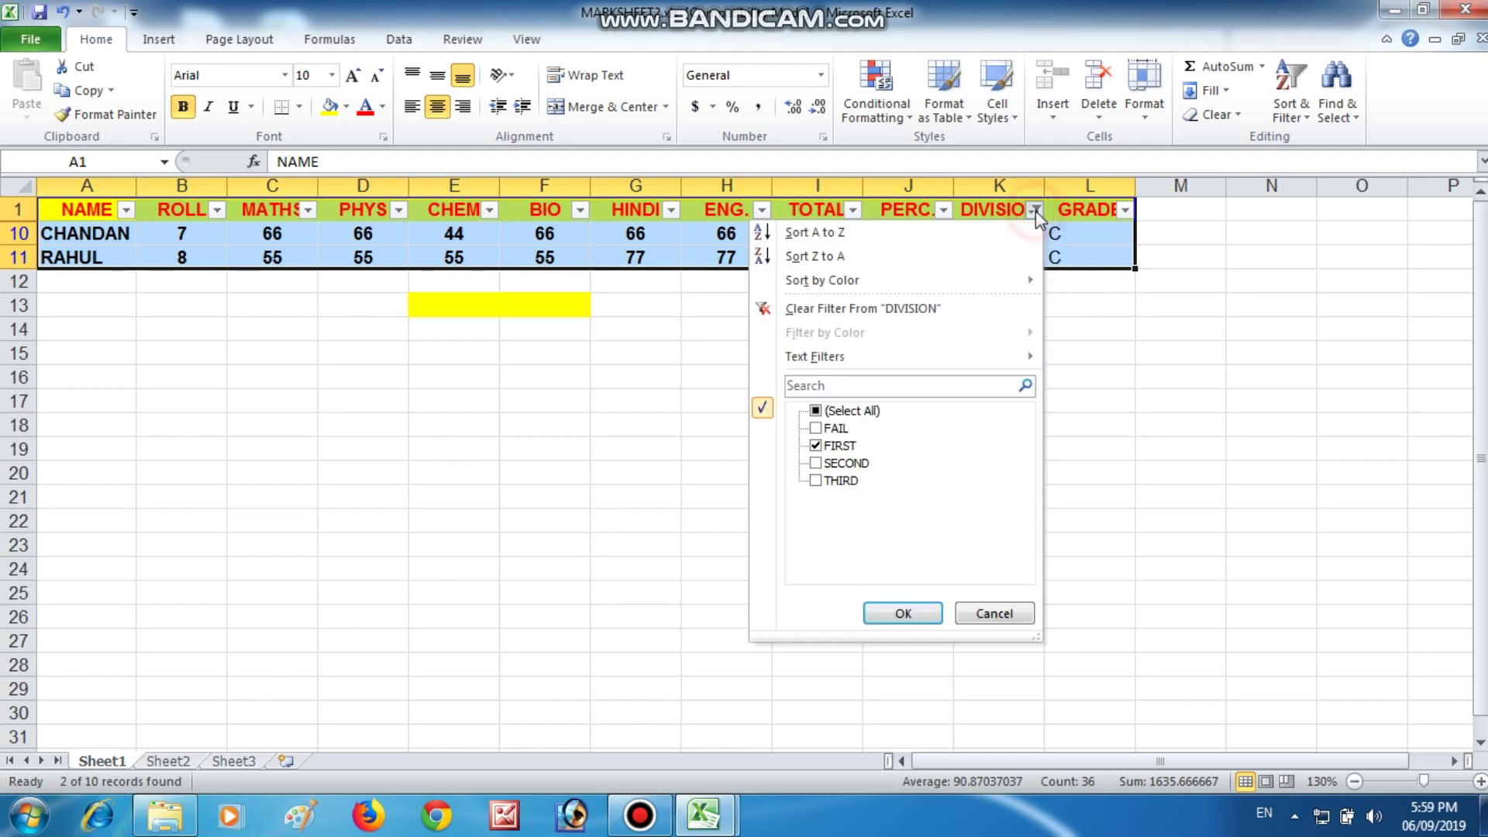
{"action": "left_click", "coordinate": [815, 463]}
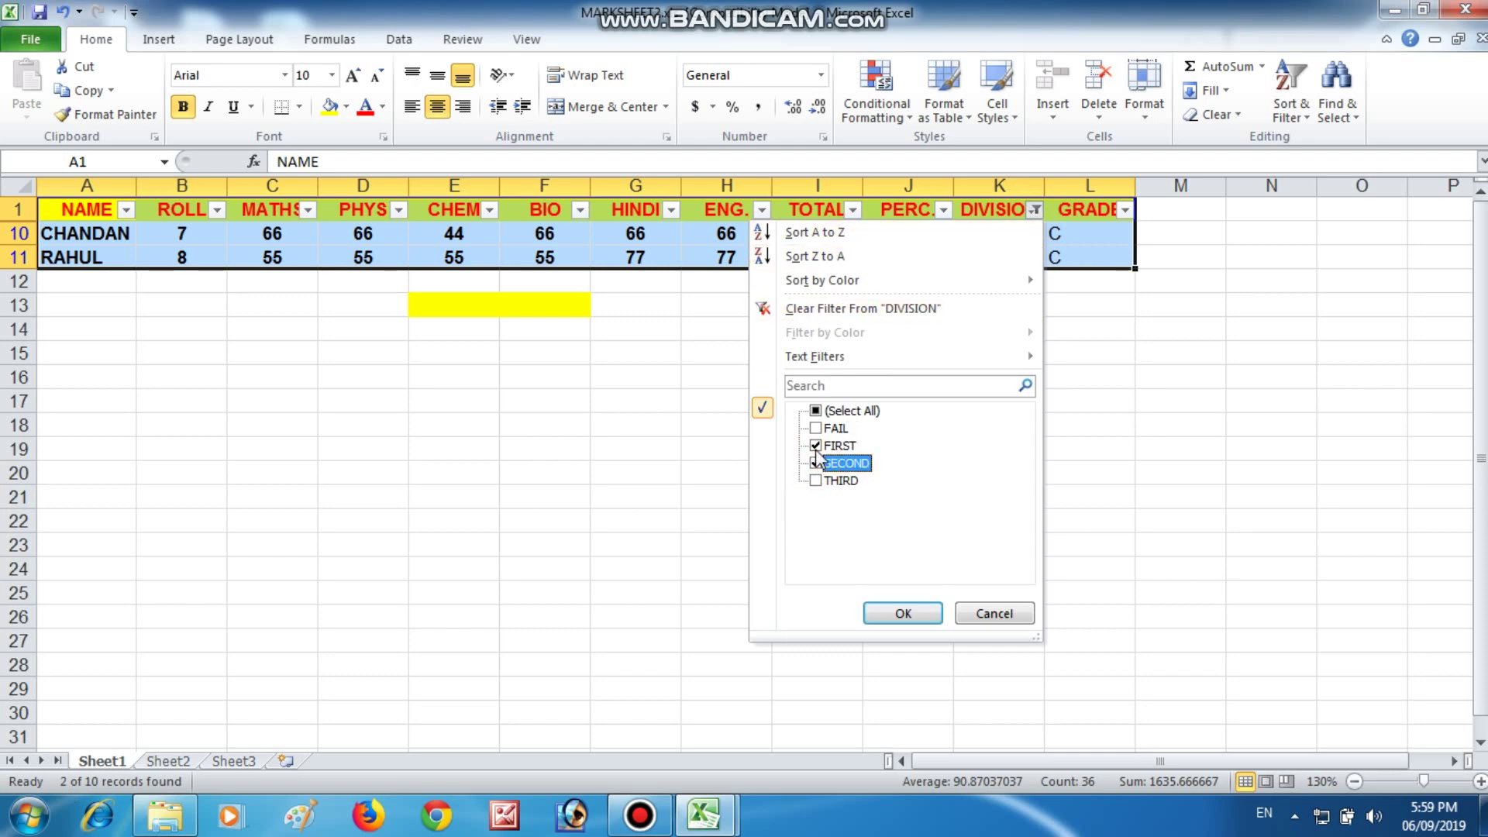
{"action": "left_click", "coordinate": [815, 447]}
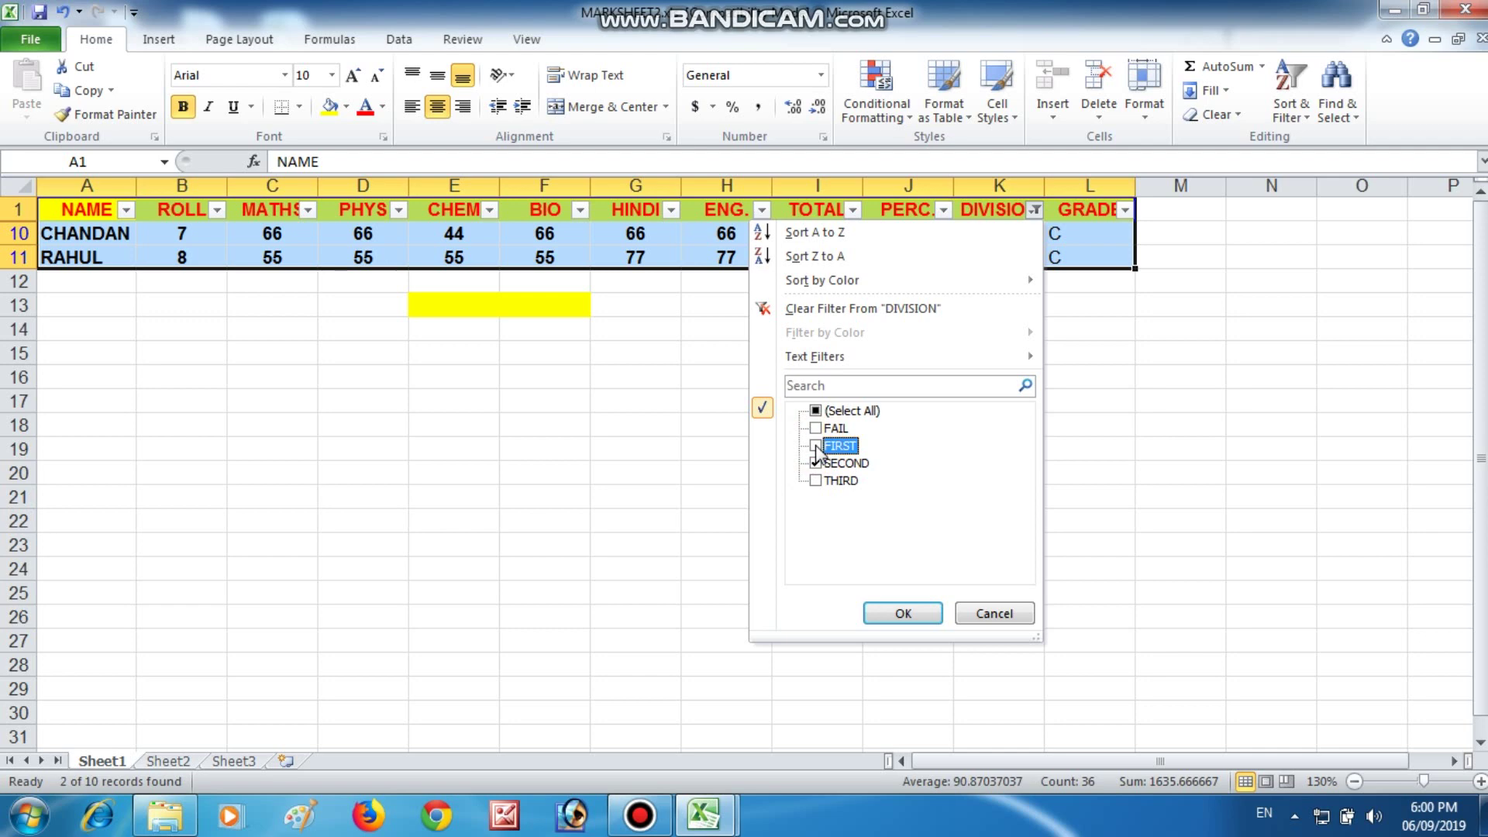
{"action": "left_click", "coordinate": [892, 618]}
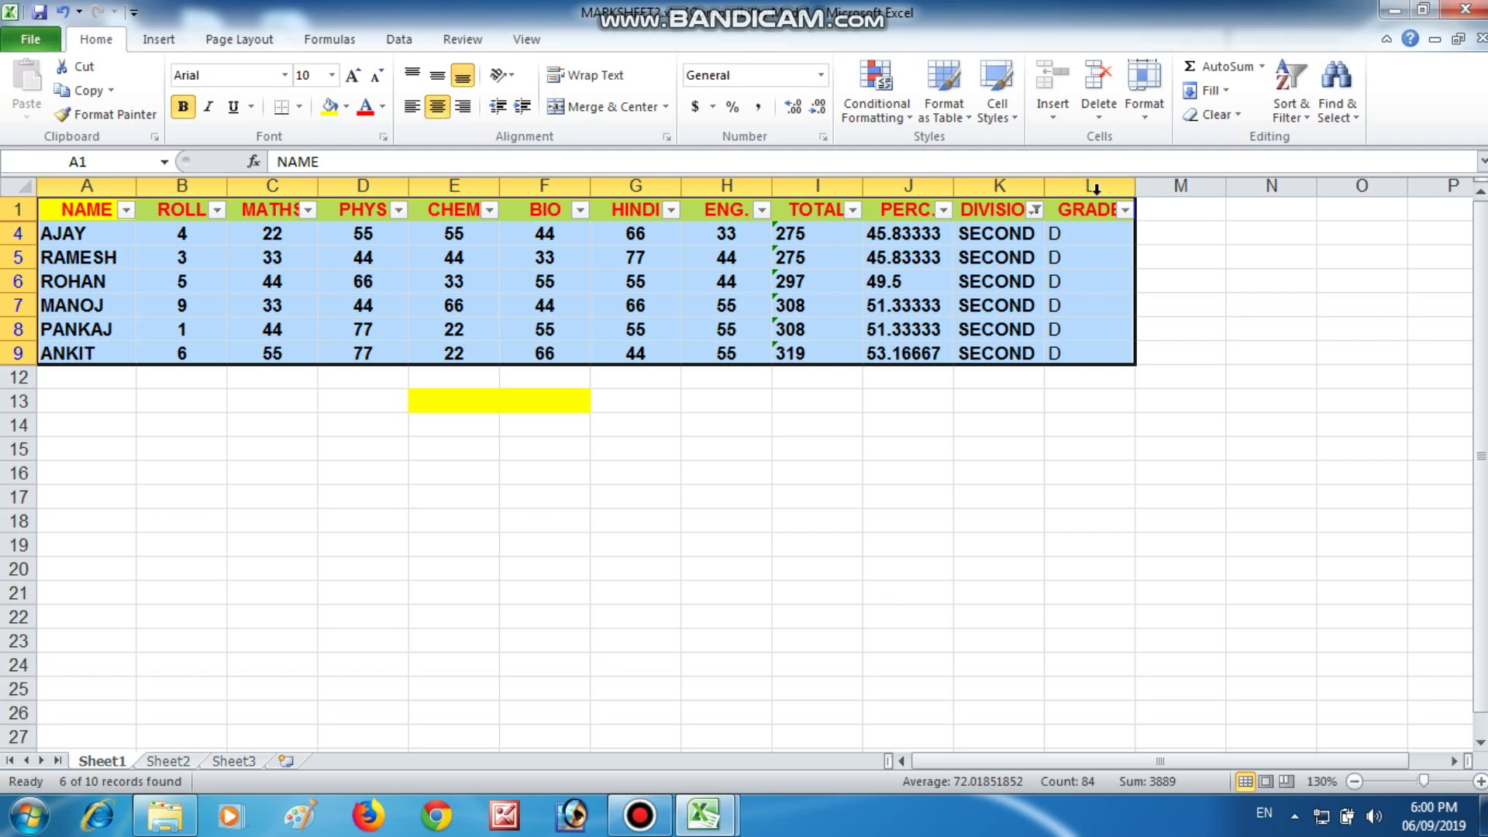
Add FIRST back so the DIVISION filter shows FIRST and SECOND (8 of 10).
{"action": "left_click", "coordinate": [1035, 211]}
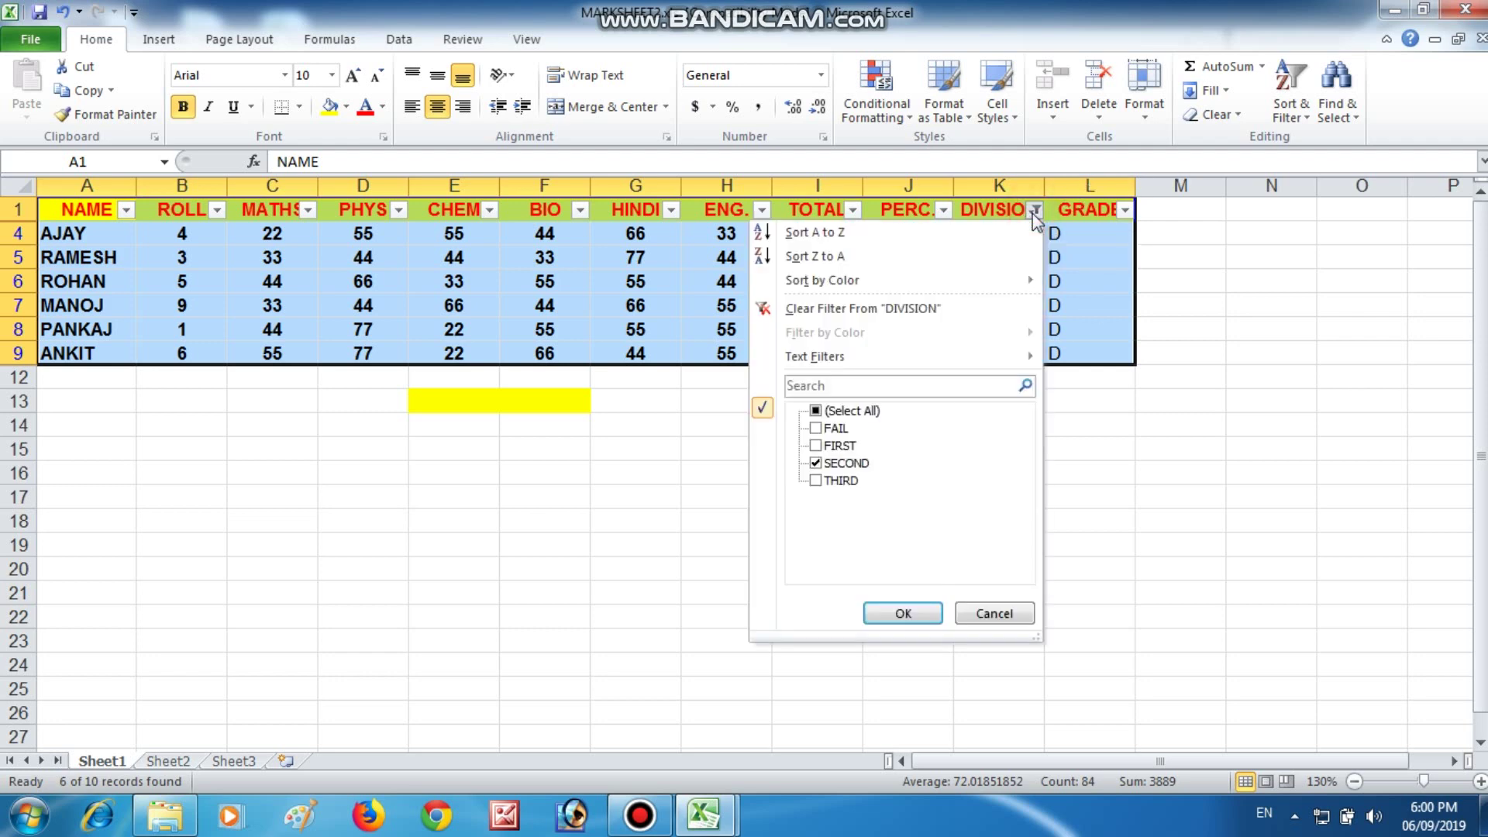
{"action": "left_click", "coordinate": [820, 447]}
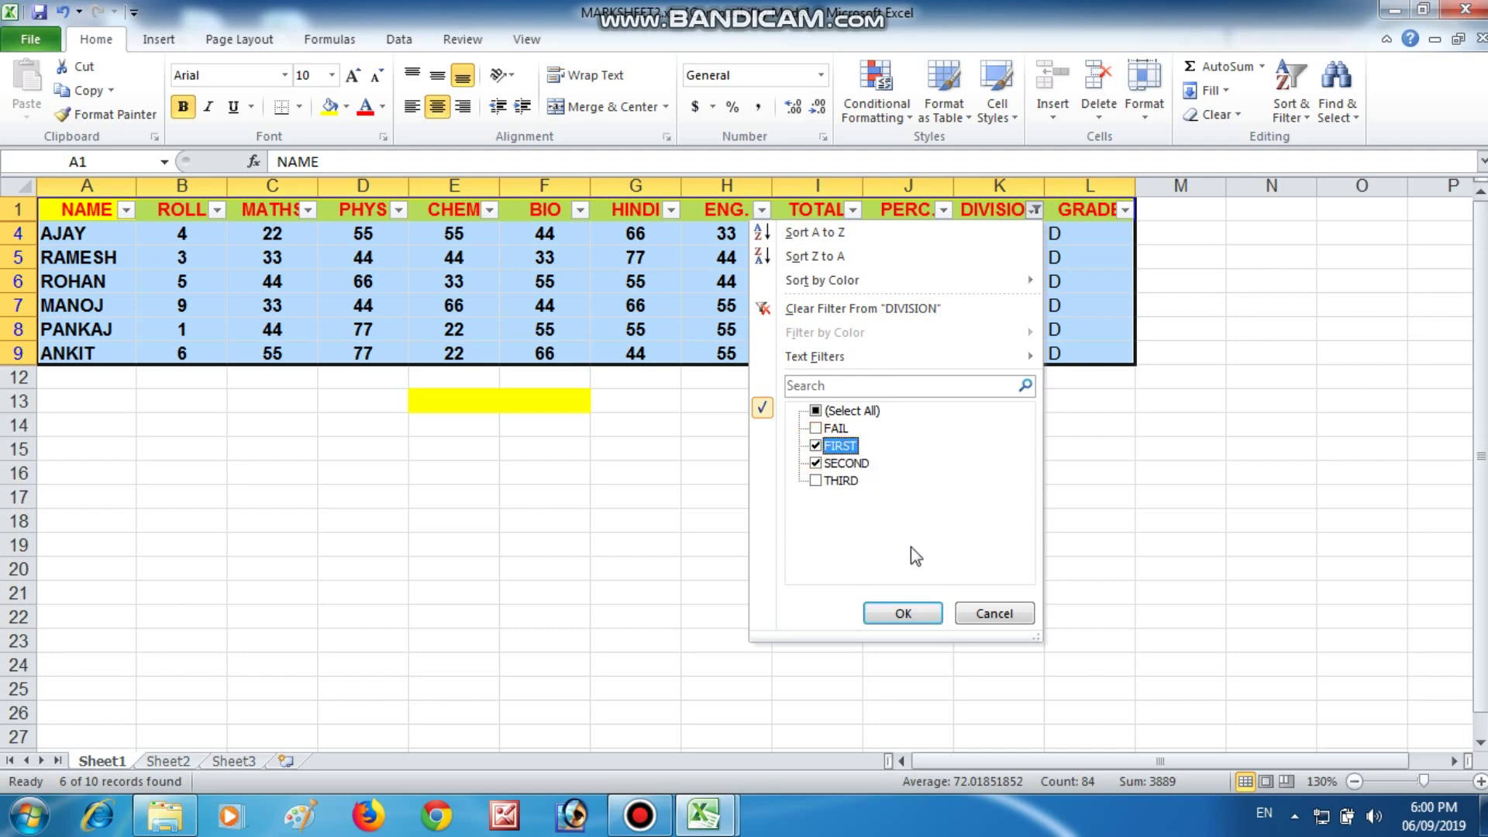
{"action": "left_click", "coordinate": [902, 612]}
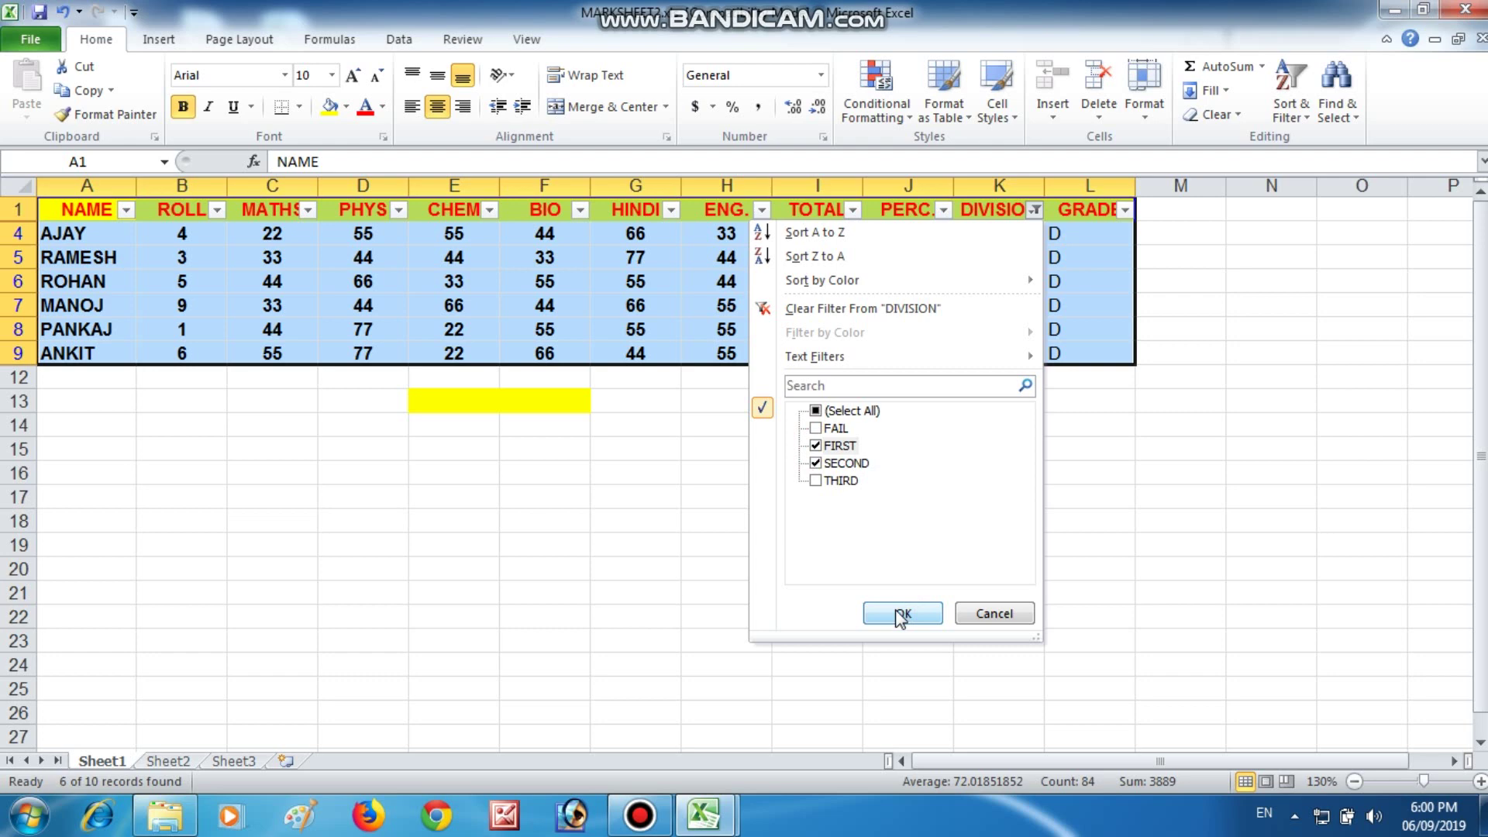
{"action": "left_click", "coordinate": [900, 614]}
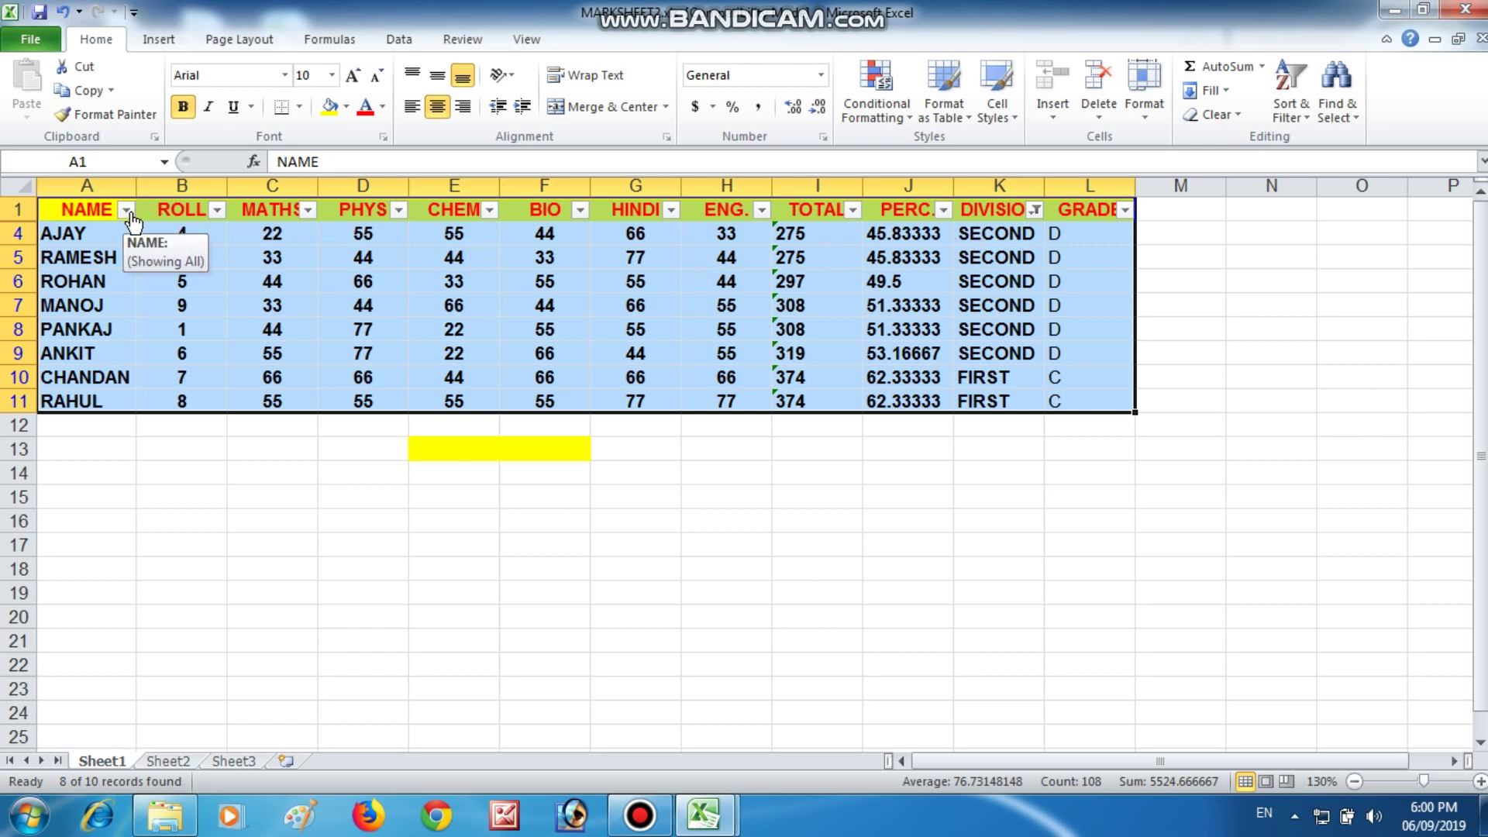
Reset the DIVISION filter to (Select All) so all ten students, including AMAN and SURESH, show.
{"action": "left_click", "coordinate": [1035, 210]}
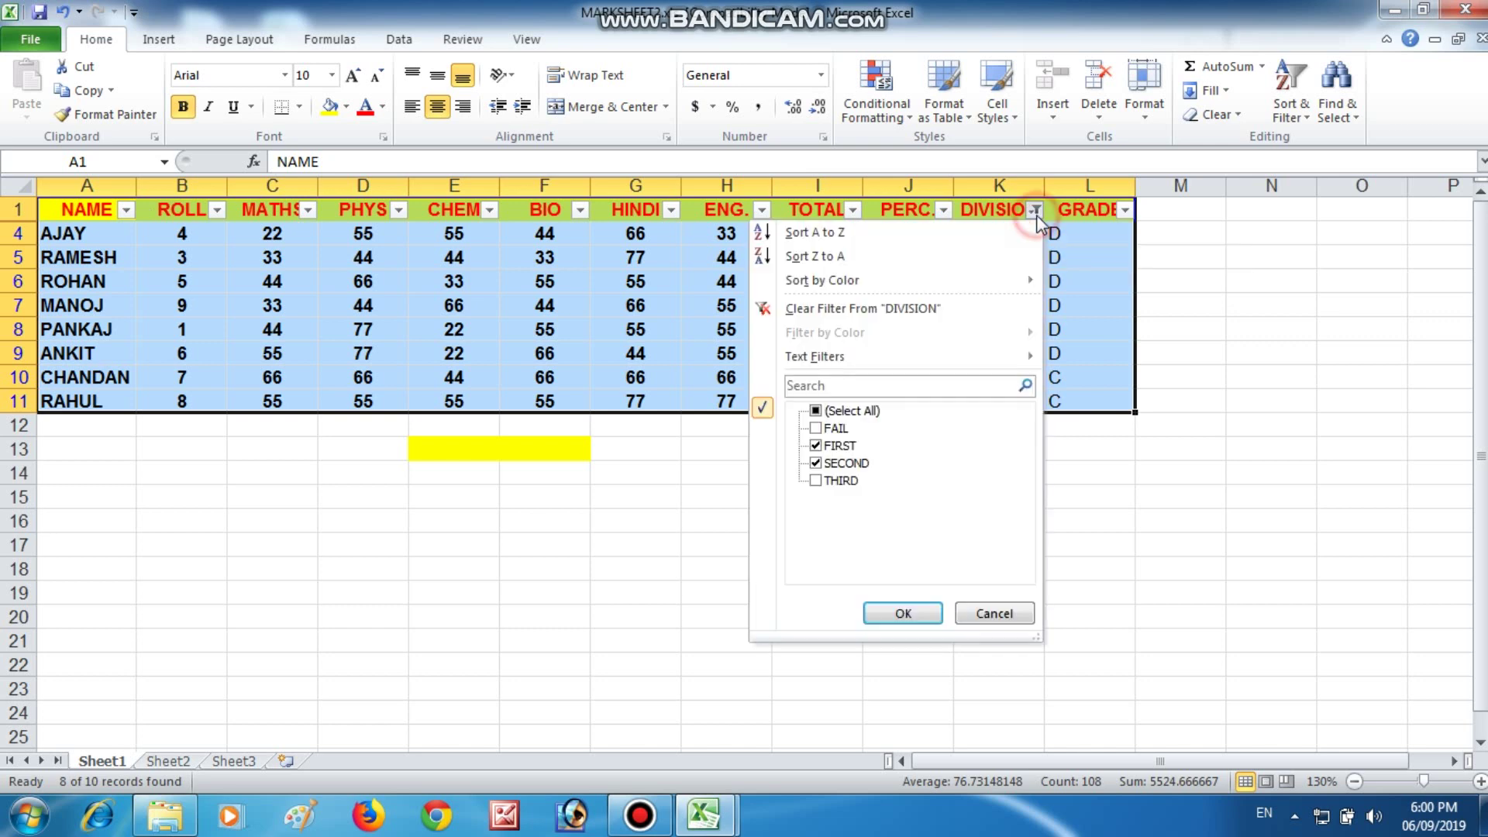
{"action": "left_click", "coordinate": [819, 410]}
{"action": "left_click", "coordinate": [904, 612]}
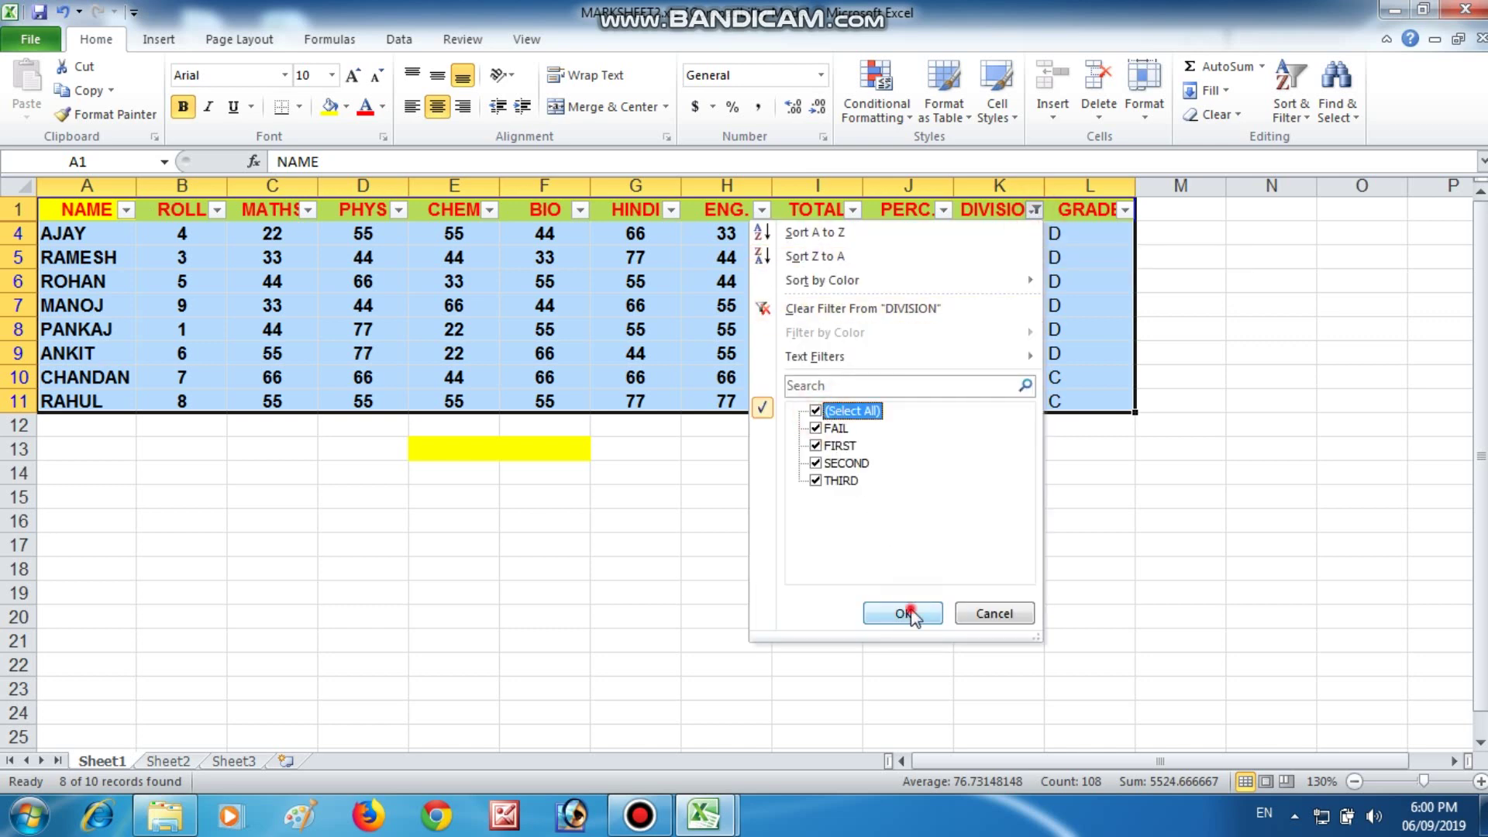
{"action": "left_click", "coordinate": [127, 211]}
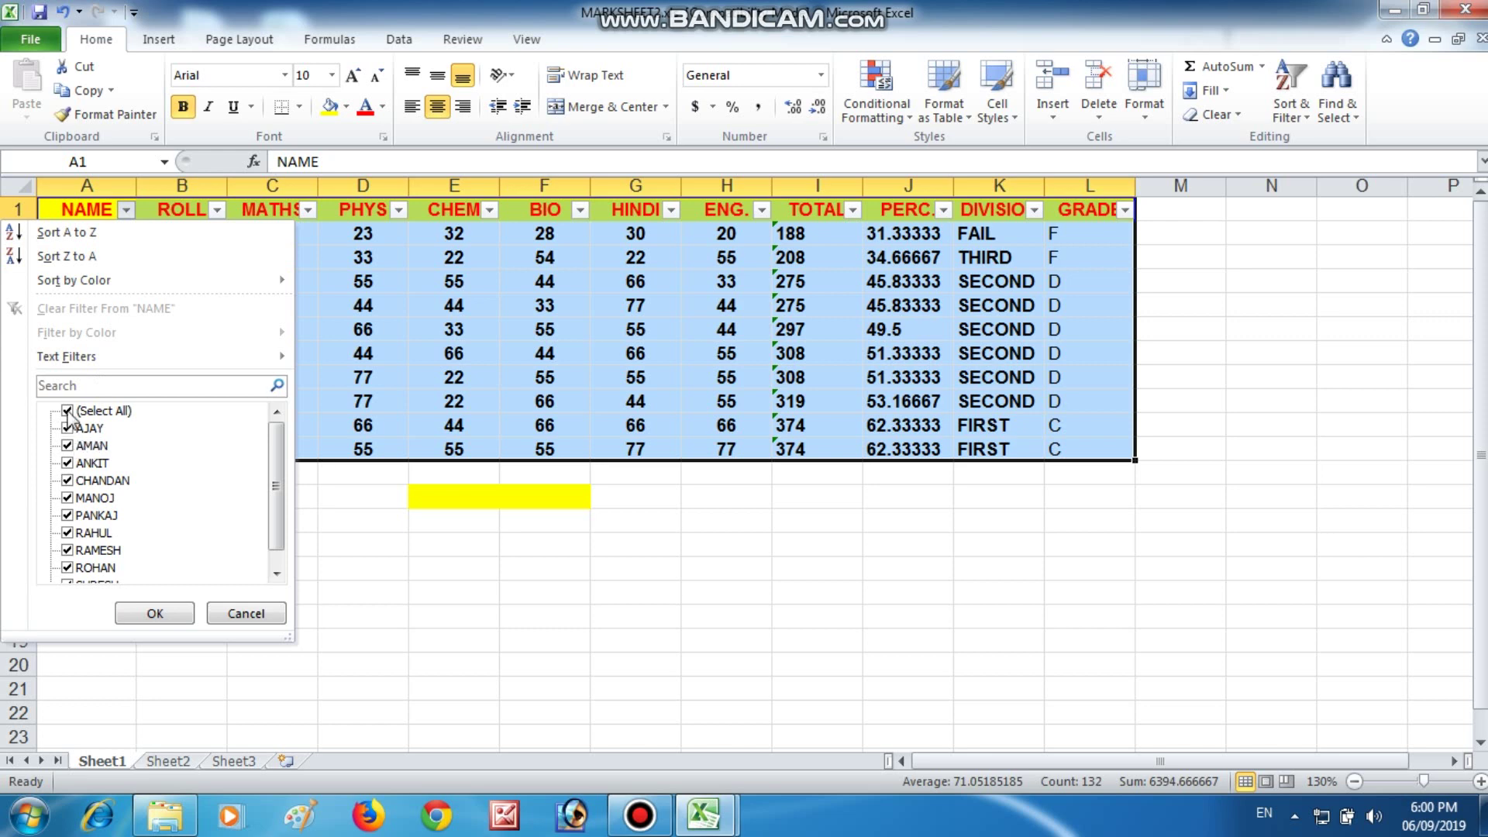
Filter the NAME column to show only AJAY.
{"action": "left_click", "coordinate": [67, 412]}
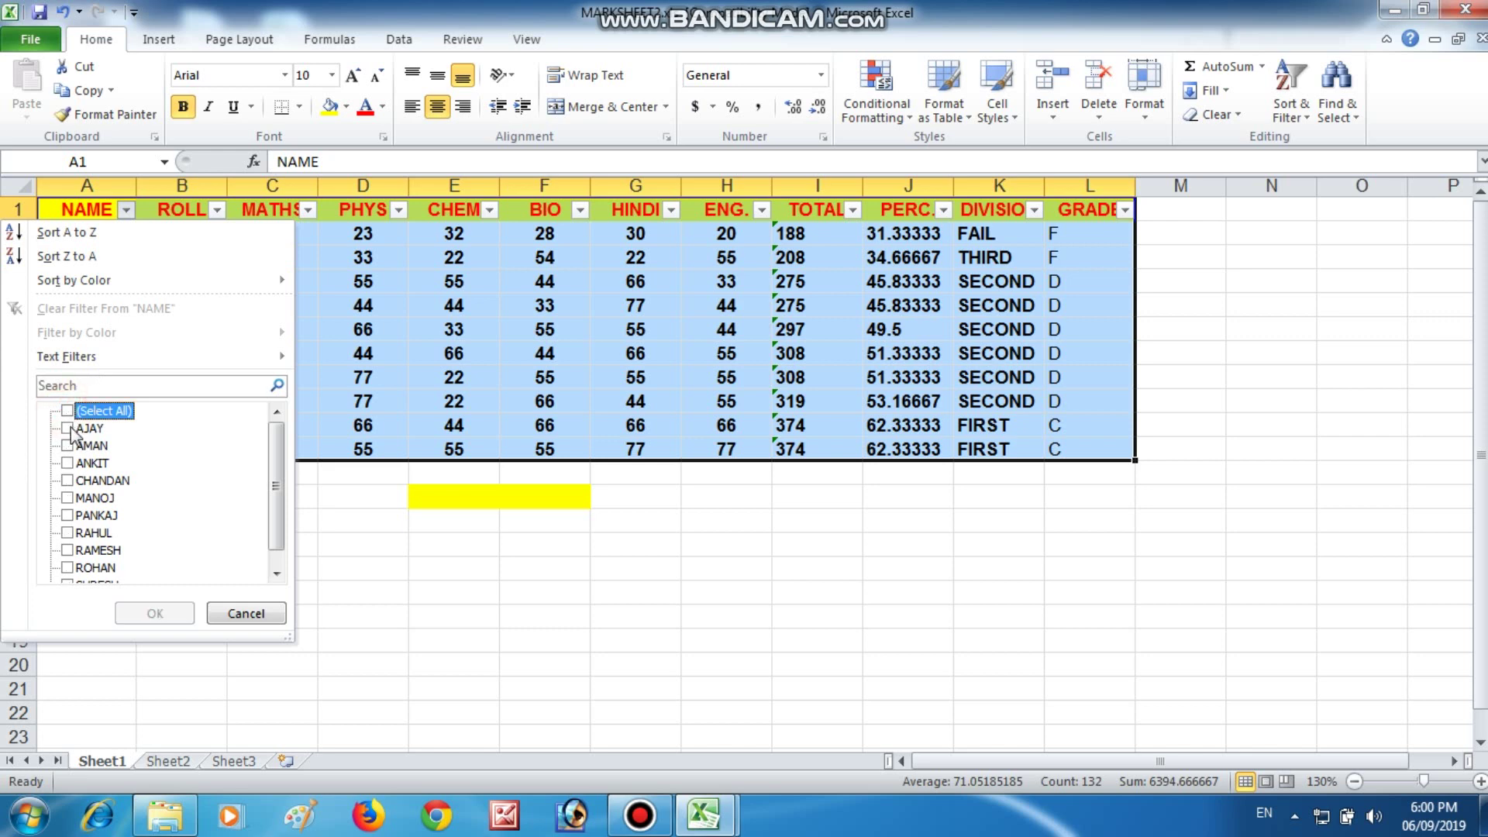
{"action": "left_click", "coordinate": [68, 428]}
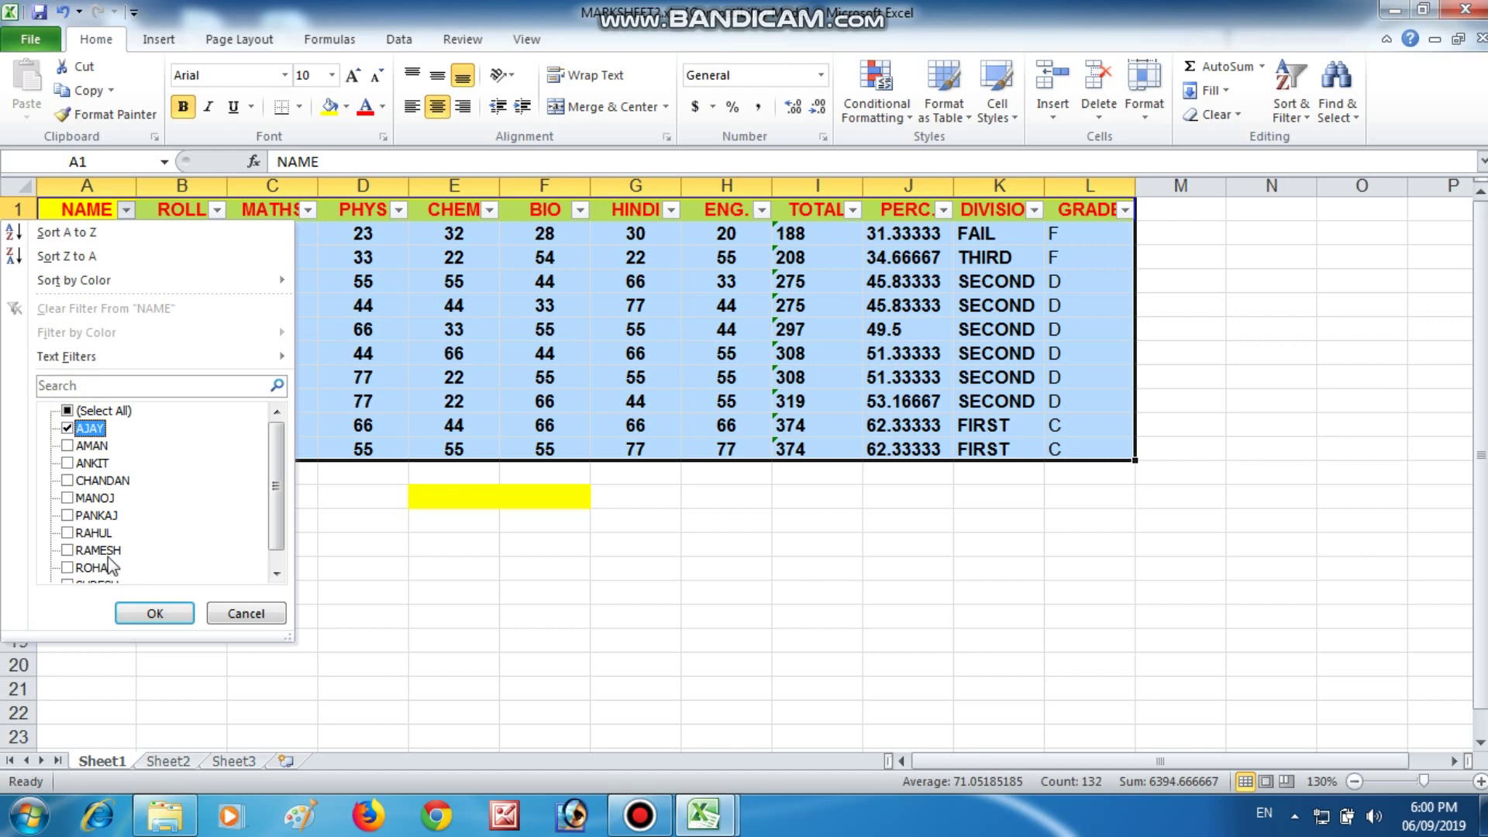
{"action": "left_click", "coordinate": [154, 614]}
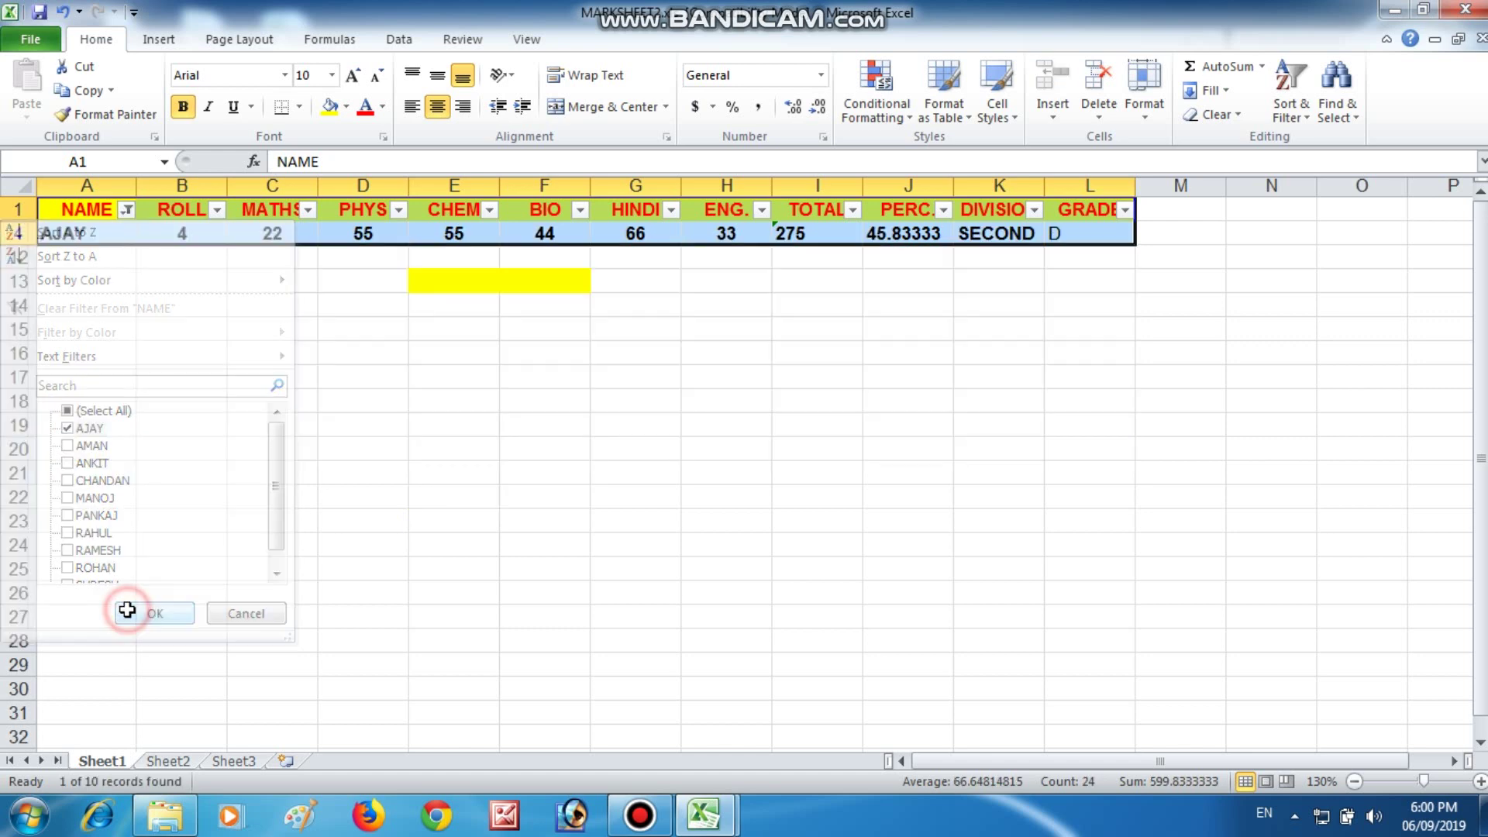
Add ANKIT to the NAME filter, then tick (Select All) in the name list.
{"action": "left_click", "coordinate": [126, 210]}
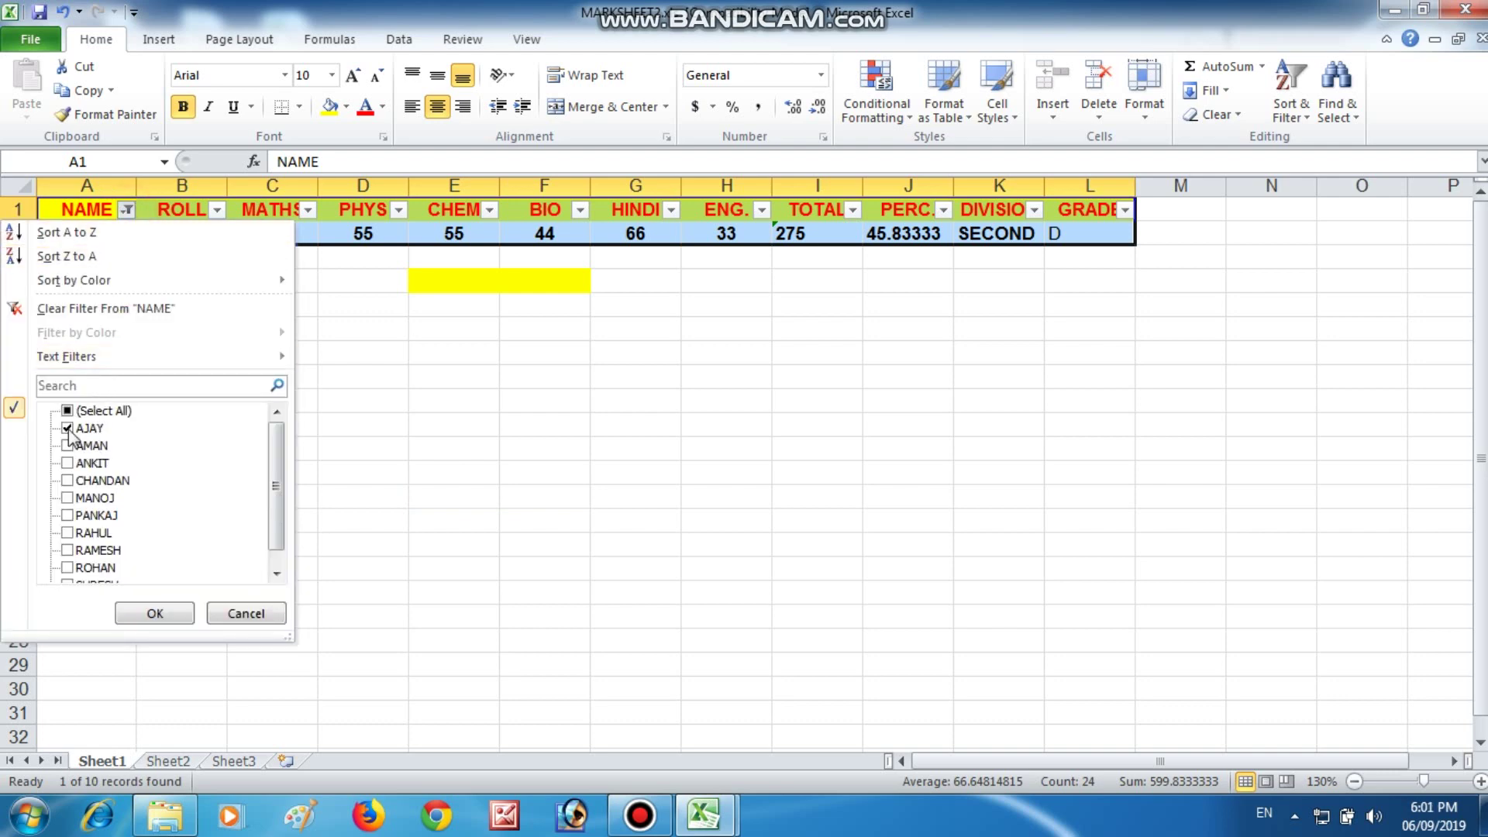
{"action": "left_click", "coordinate": [67, 463]}
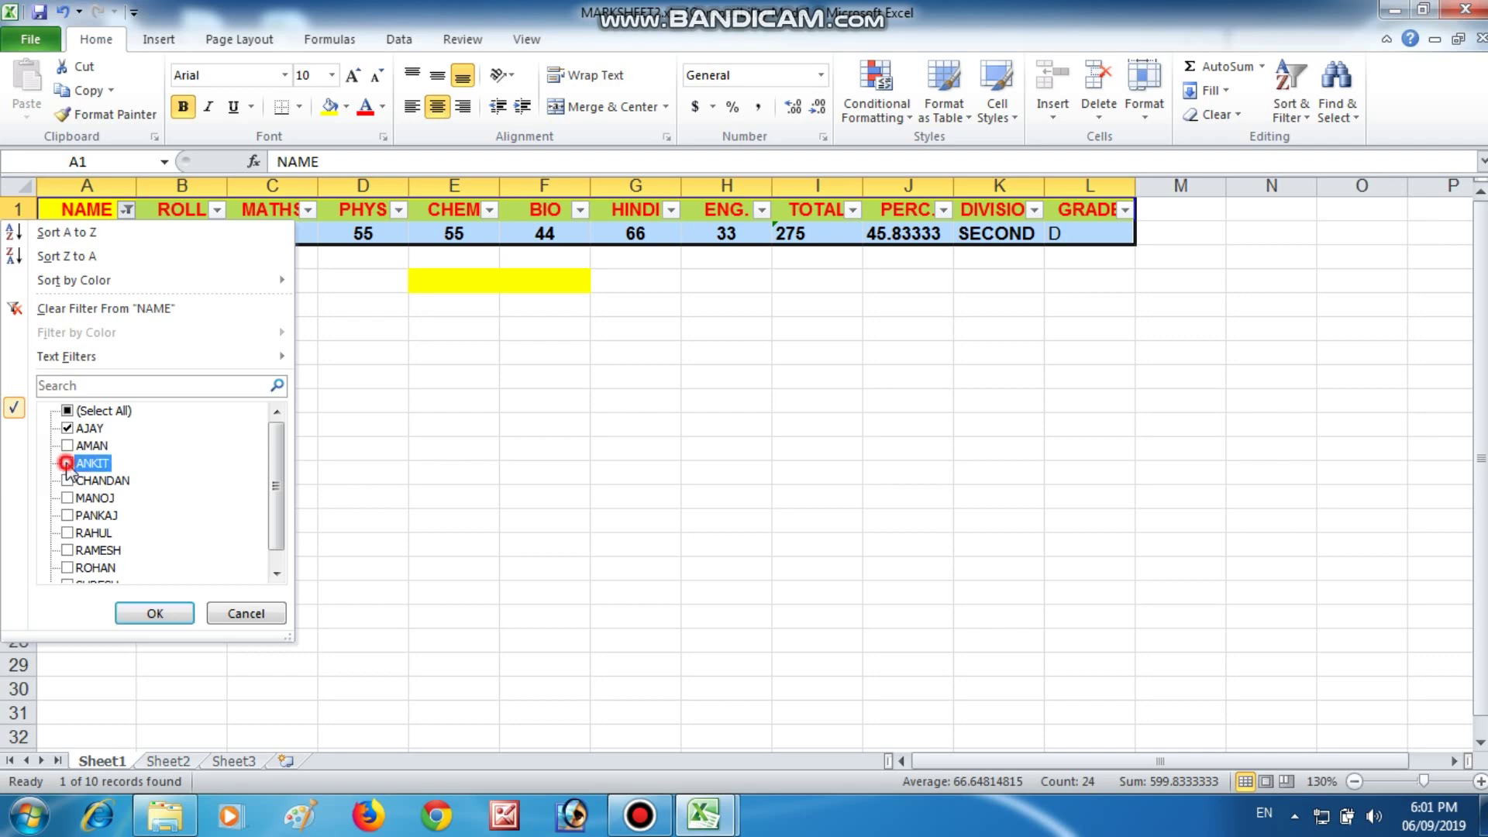
{"action": "left_click", "coordinate": [155, 616]}
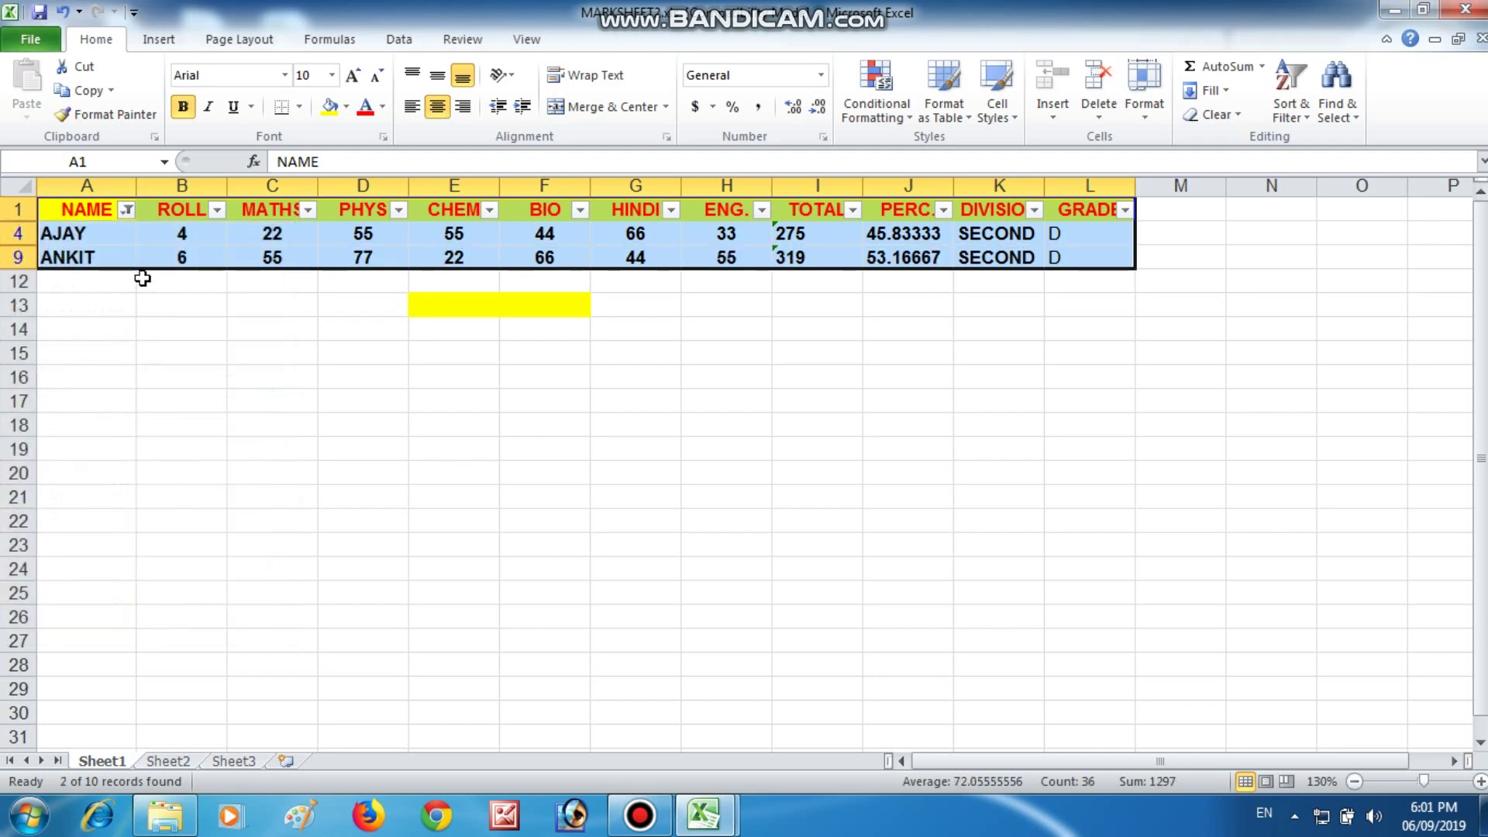
{"action": "left_click", "coordinate": [126, 209]}
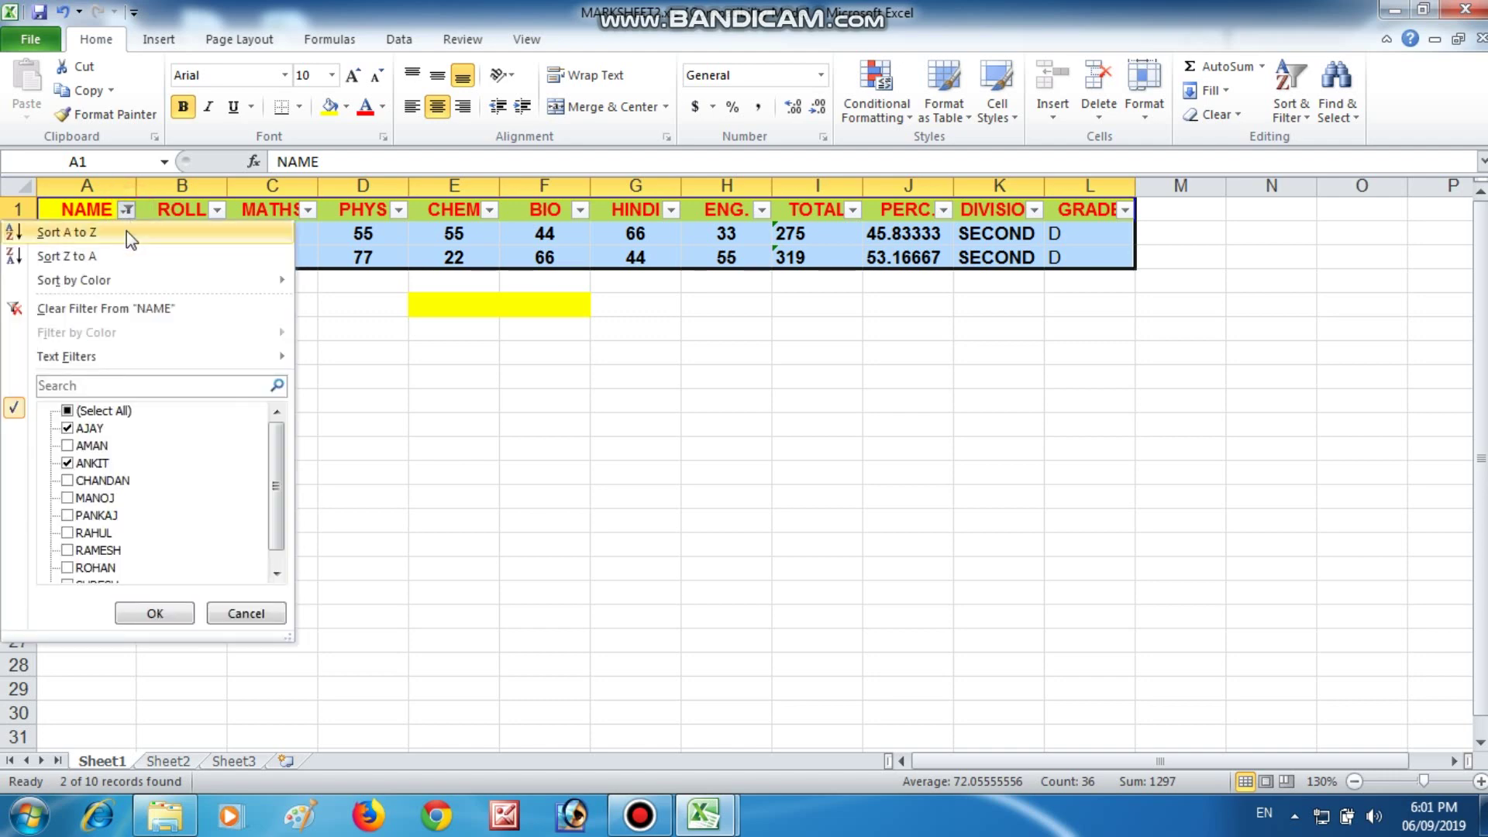
{"action": "left_click", "coordinate": [74, 416]}
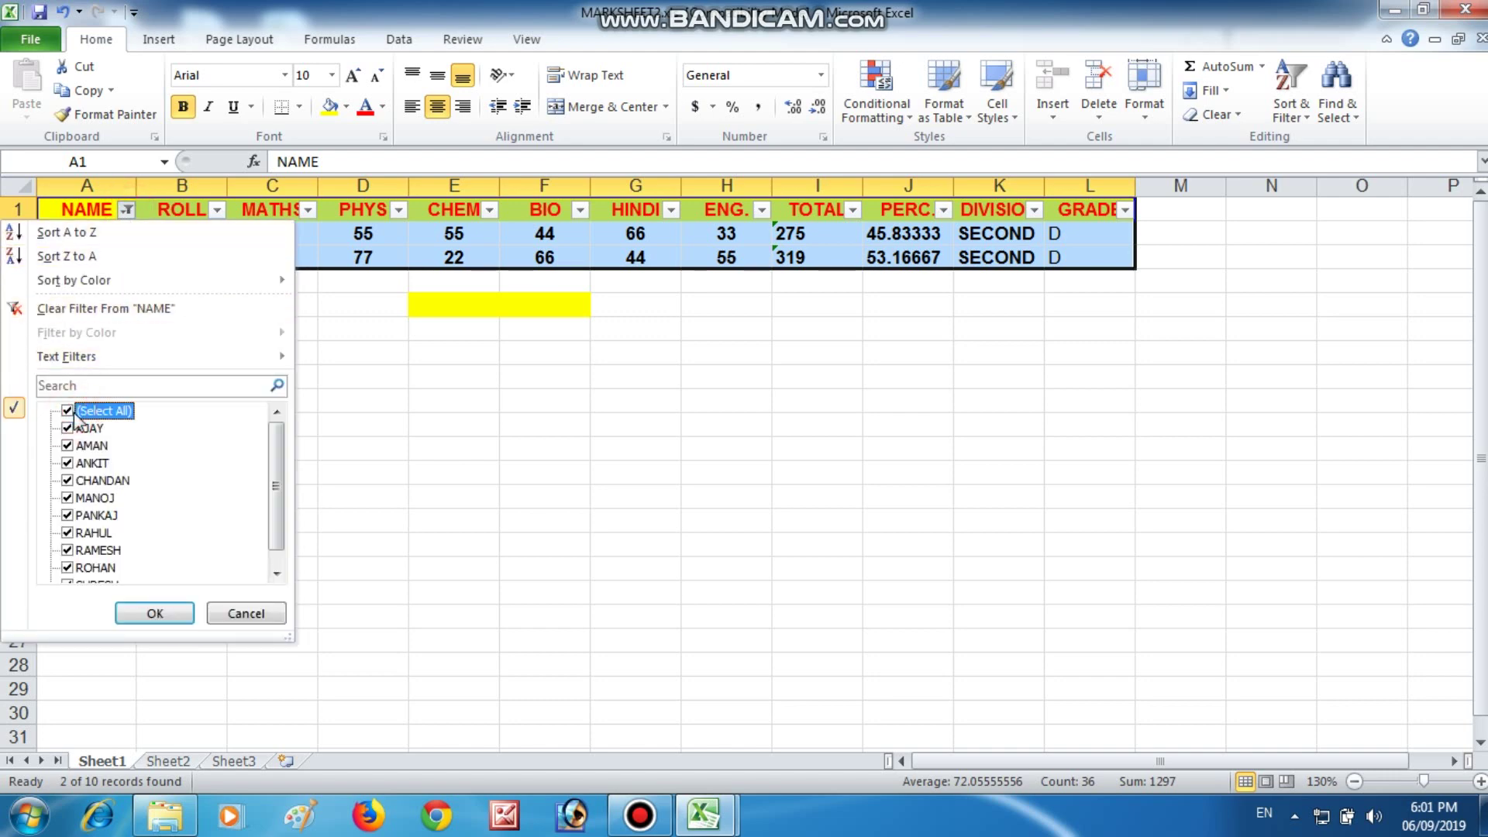
Apply the all-names filter so ten students show, then reselect the table A1:L11.
{"action": "left_click", "coordinate": [142, 612]}
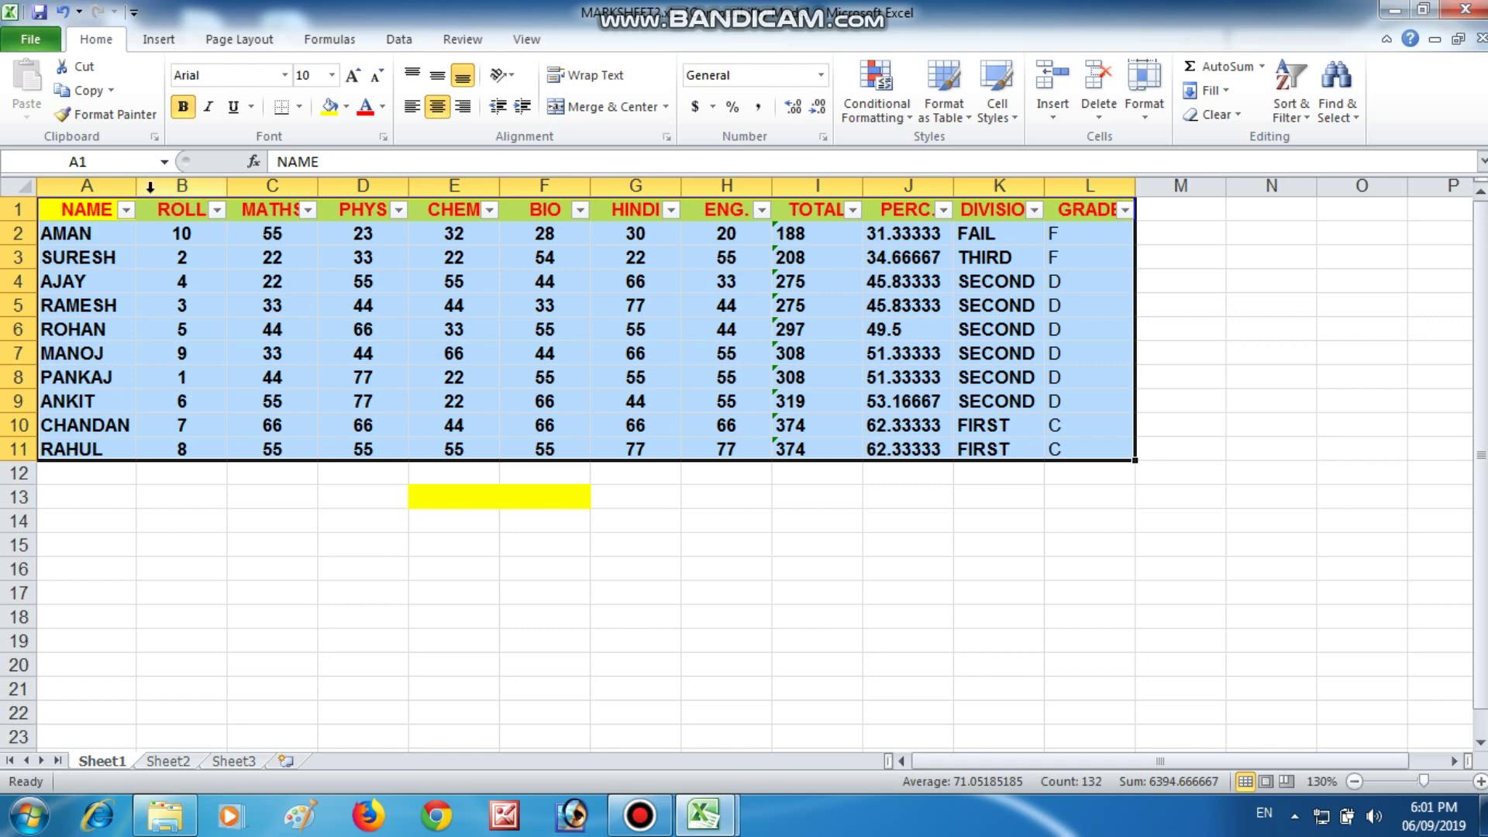
{"action": "left_click", "coordinate": [105, 209]}
{"action": "left_click_drag", "start_coordinate": [106, 209], "coordinate": [1099, 354]}
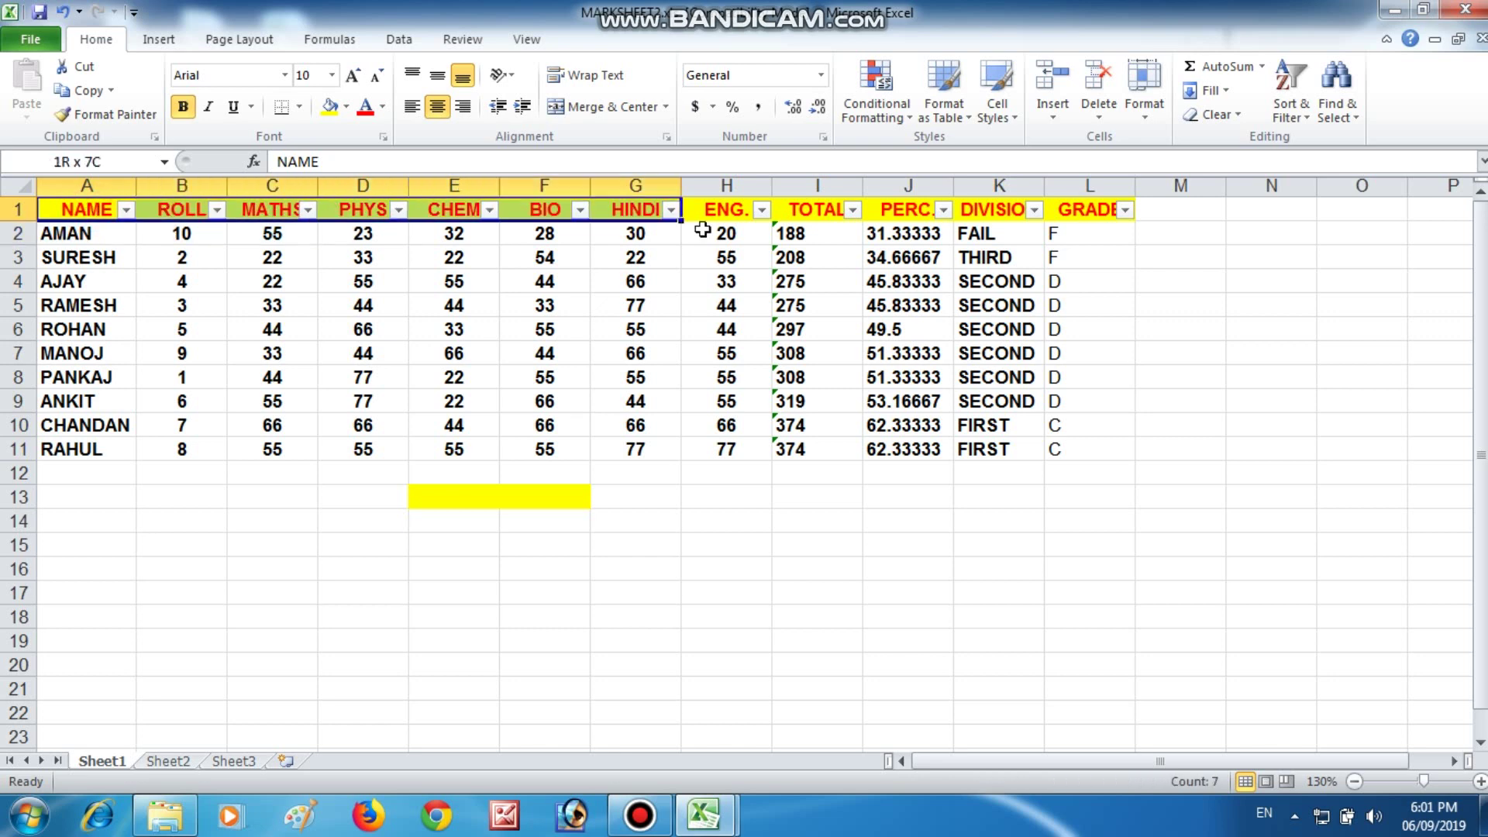
{"action": "left_click_drag", "start_coordinate": [1118, 419], "coordinate": [1118, 443]}
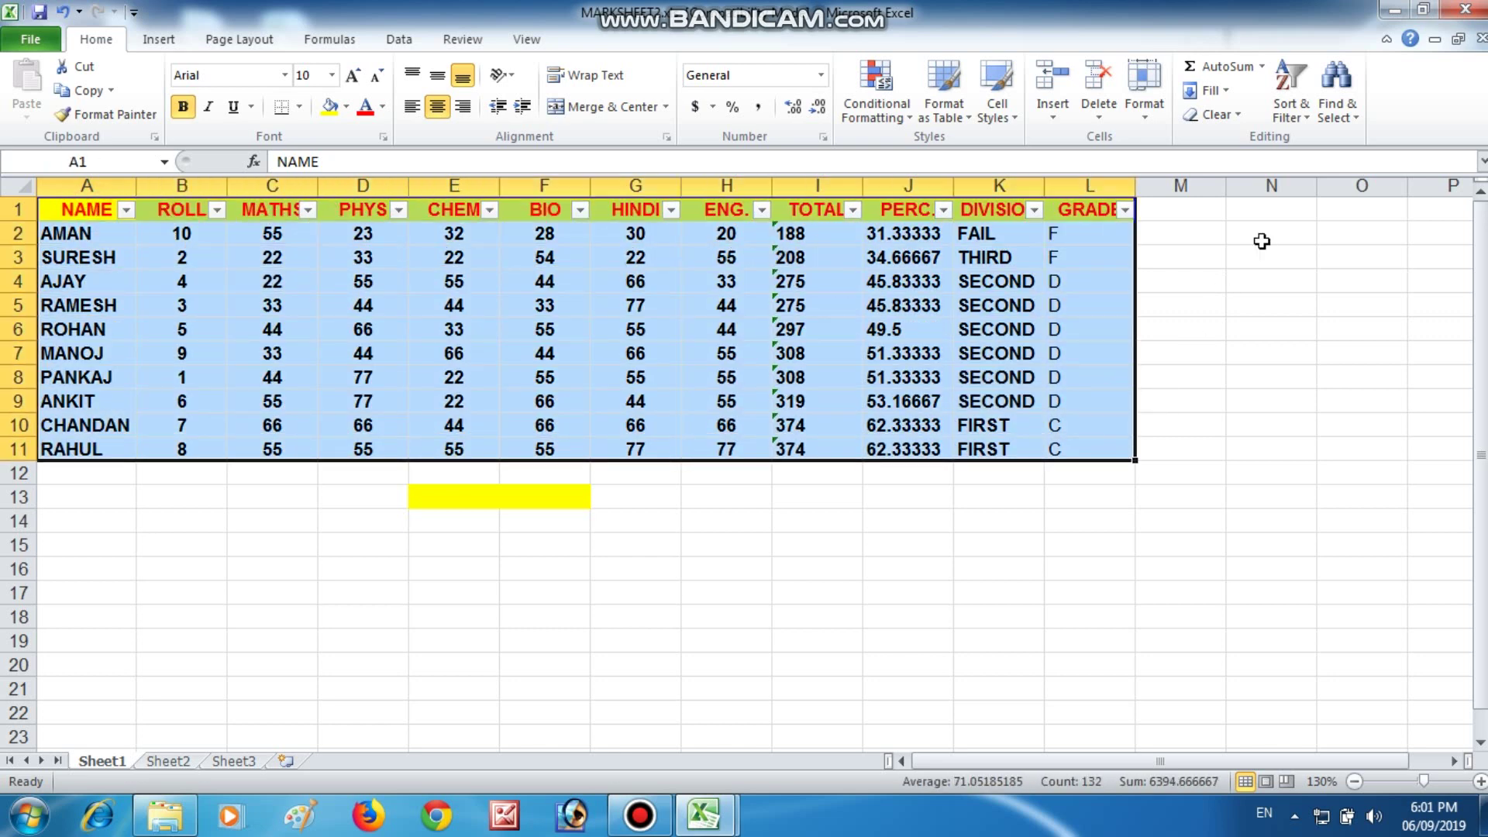
Switch off AutoFilter from Sort & Filter so headers NAME through GRADE are plain titles.
{"action": "left_click", "coordinate": [1306, 116]}
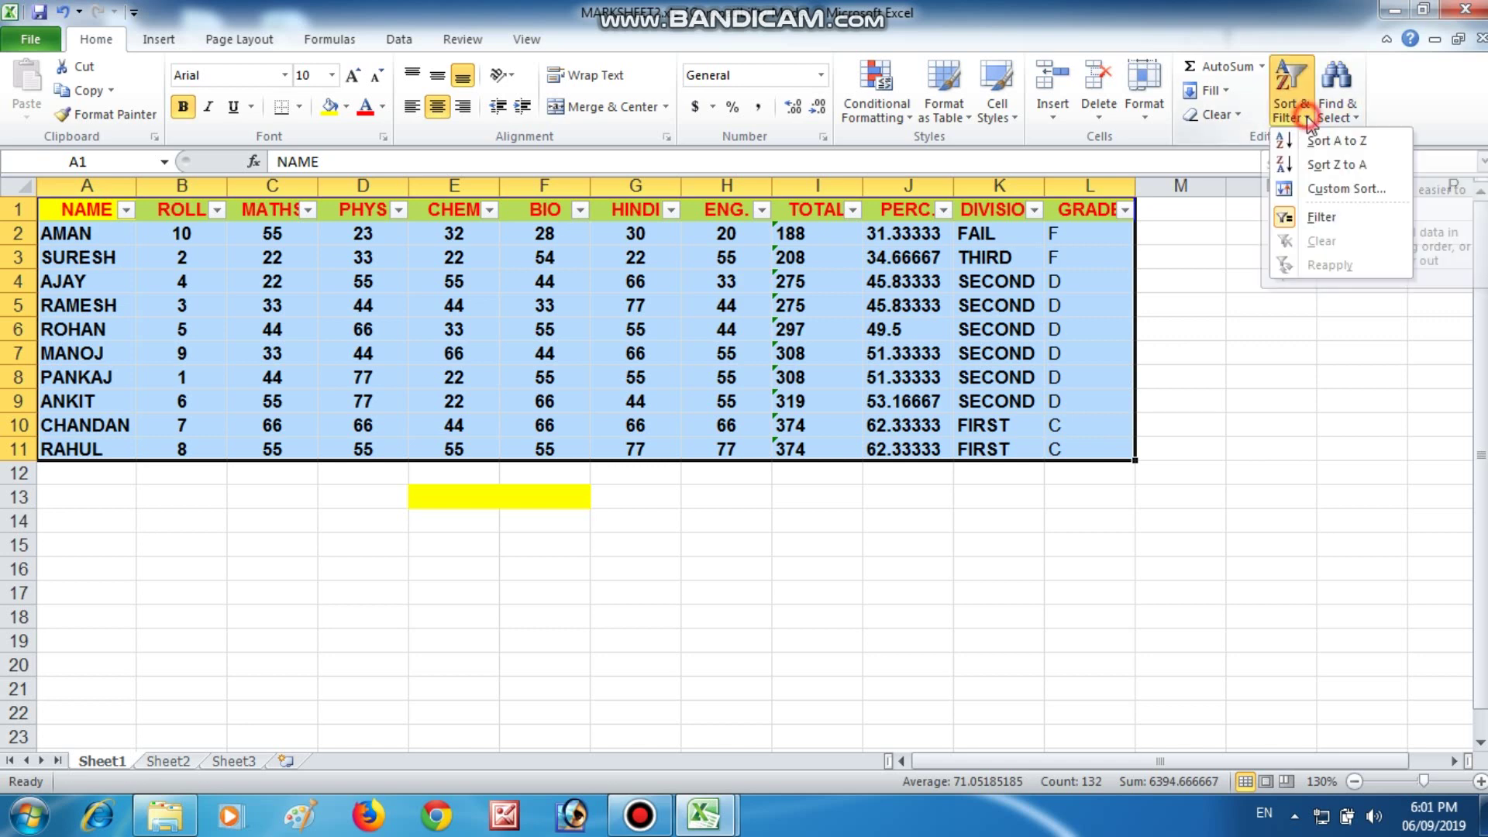
{"action": "left_click", "coordinate": [1296, 224]}
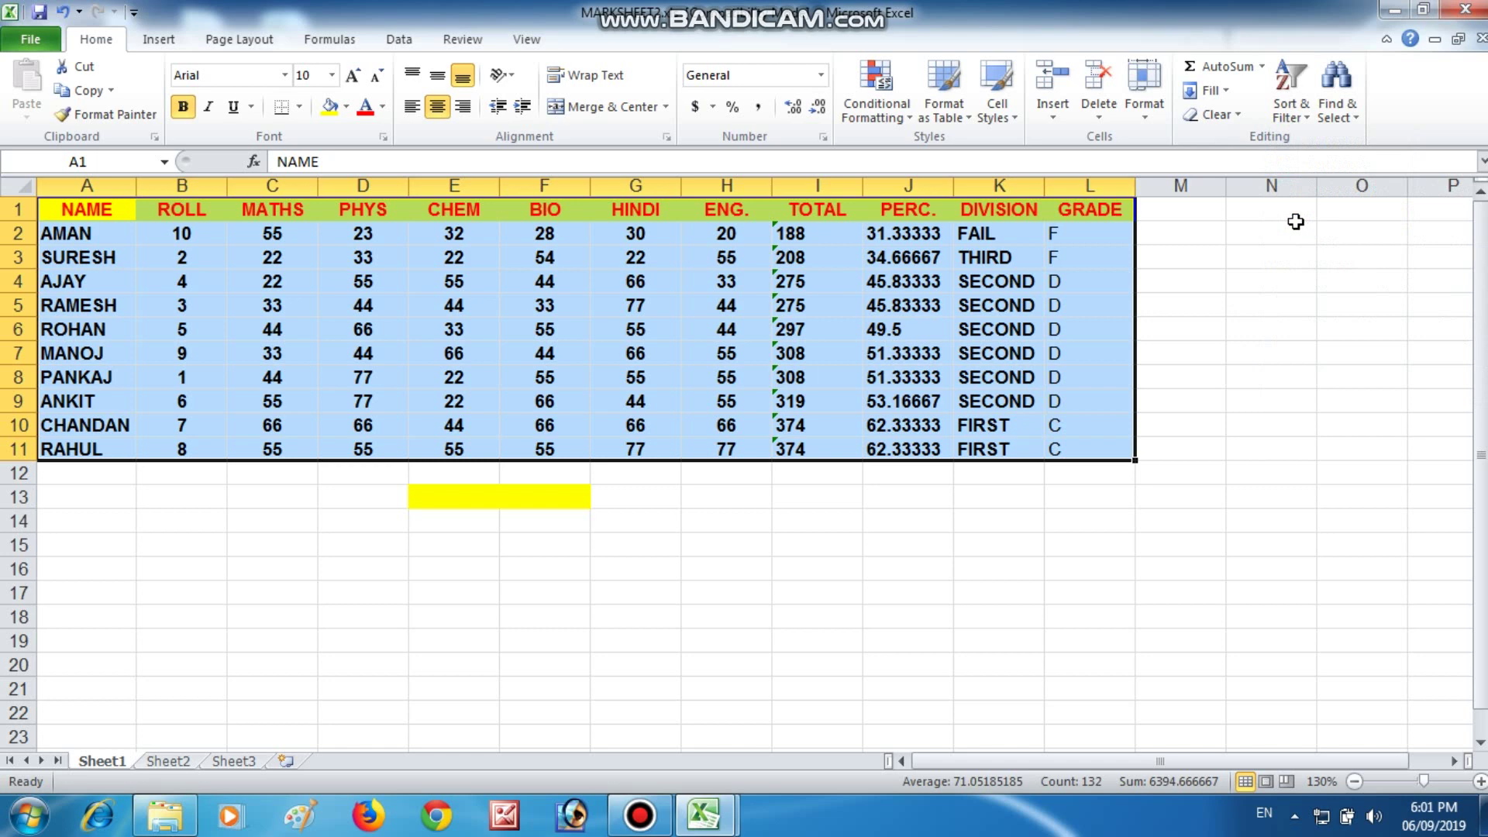